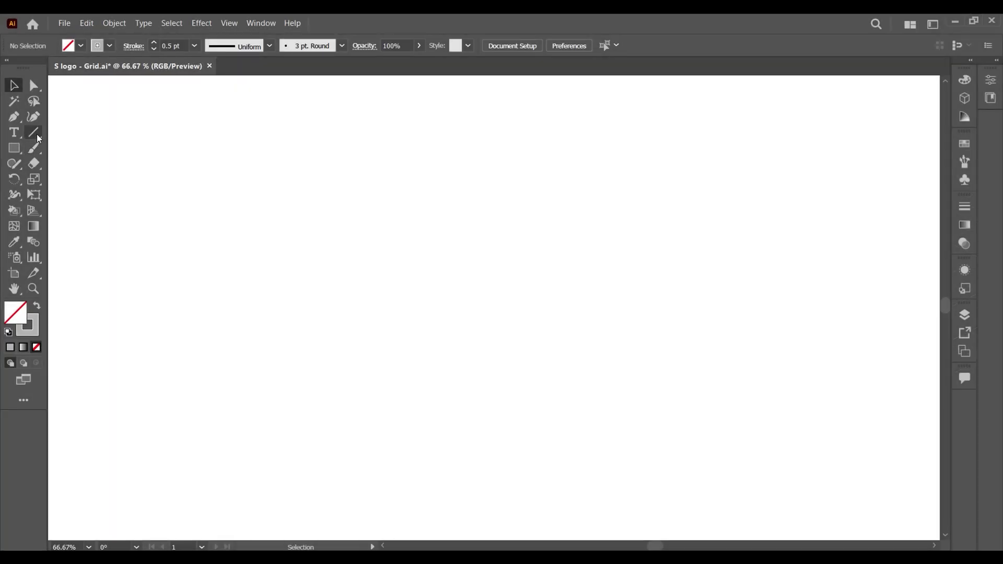
- In the empty S logo - Grid document, begin choosing a line-type drawing tool
{"action": "left_click", "coordinate": [32, 134]}
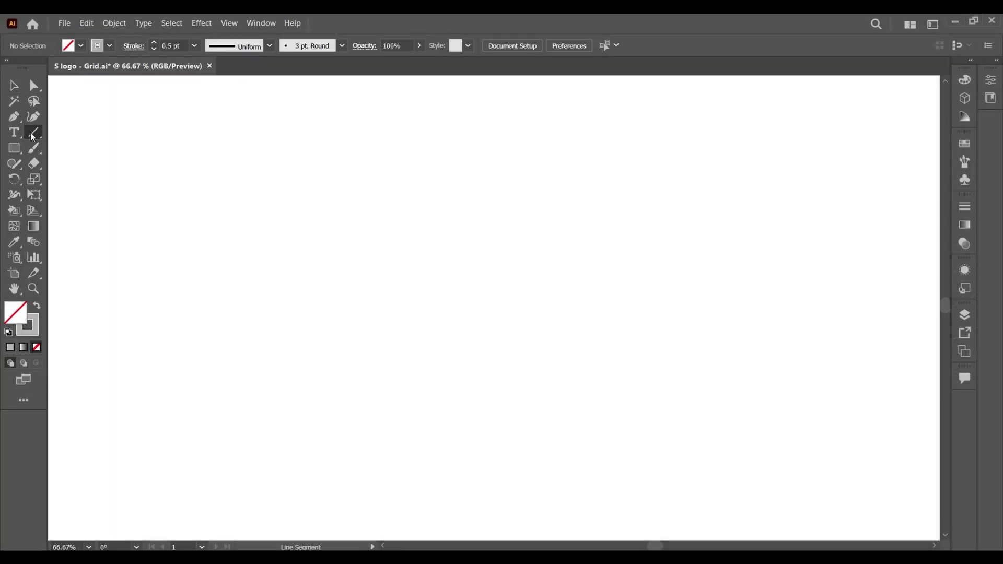
- Place a Rectangular Grid Tool grid of 500 × 500 px with 15 dividers each way
{"action": "left_click_drag", "start_coordinate": [32, 134], "coordinate": [103, 180]}
{"action": "left_click", "coordinate": [447, 277]}
{"action": "type", "text": "500"}
{"action": "key", "text": "Tab"}
{"action": "type", "text": "500"}
{"action": "key", "text": "Tab"}
{"action": "type", "text": "15"}
{"action": "key", "text": "Tab"}
{"action": "key", "text": "Tab"}
{"action": "type", "text": "15"}
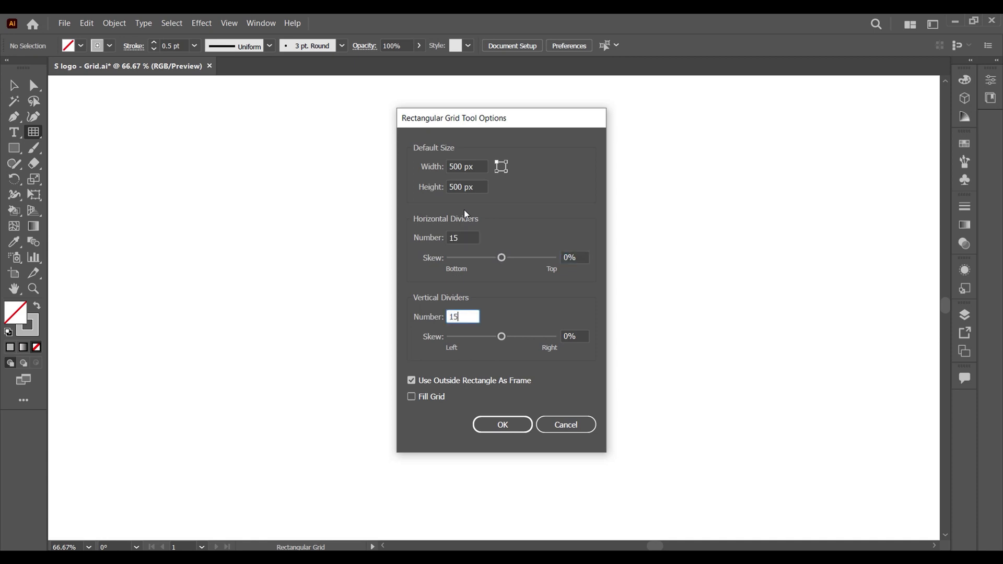
{"action": "key", "text": "Return"}
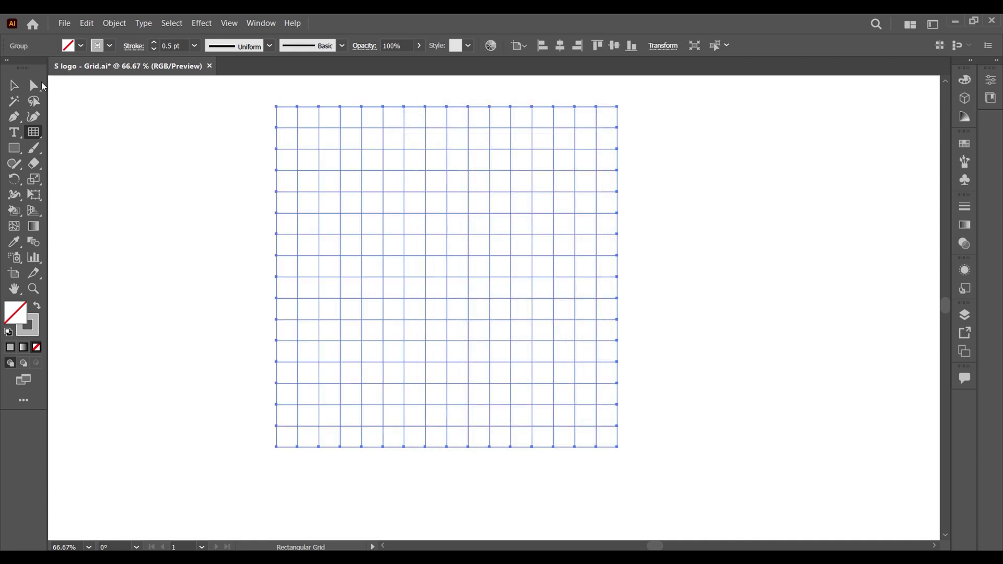
- Rotate the grid 45° and scale it non-uniformly to 50% vertical height
{"action": "key", "text": "v"}
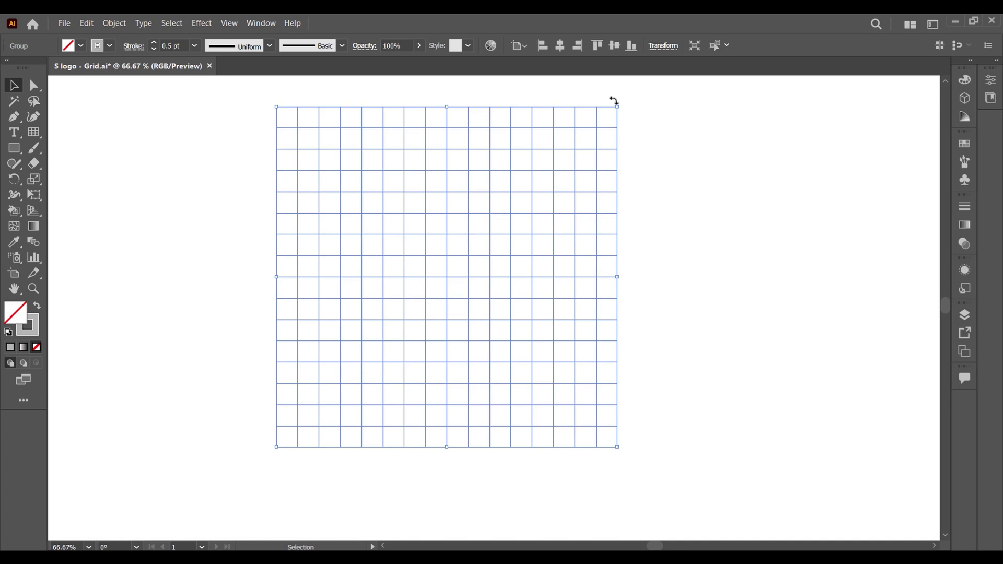
{"action": "left_click_drag", "start_coordinate": [648, 187], "coordinate": [550, 230]}
{"action": "right_click", "coordinate": [544, 232]}
{"action": "mouse_move", "coordinate": [578, 357]}
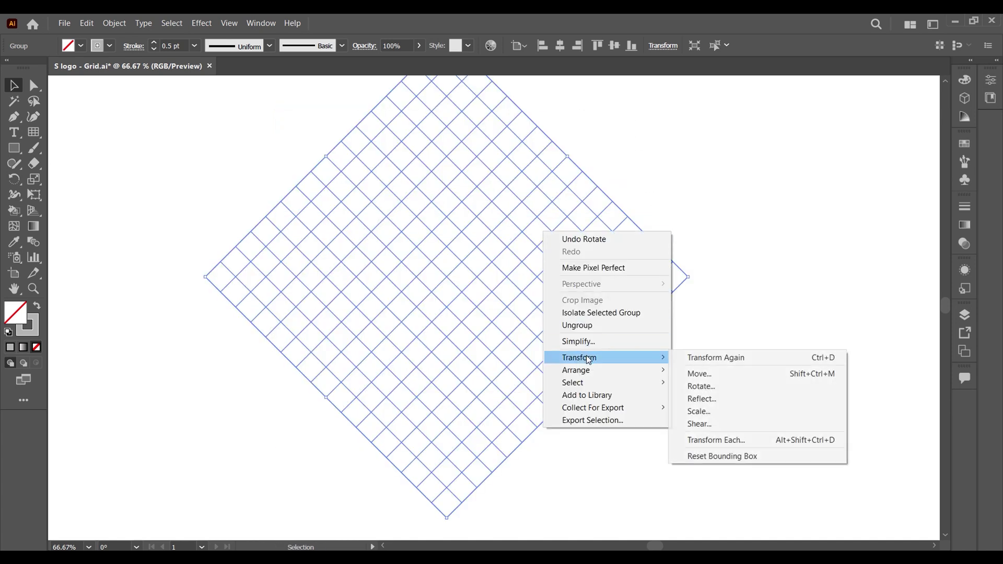
{"action": "left_click", "coordinate": [703, 412]}
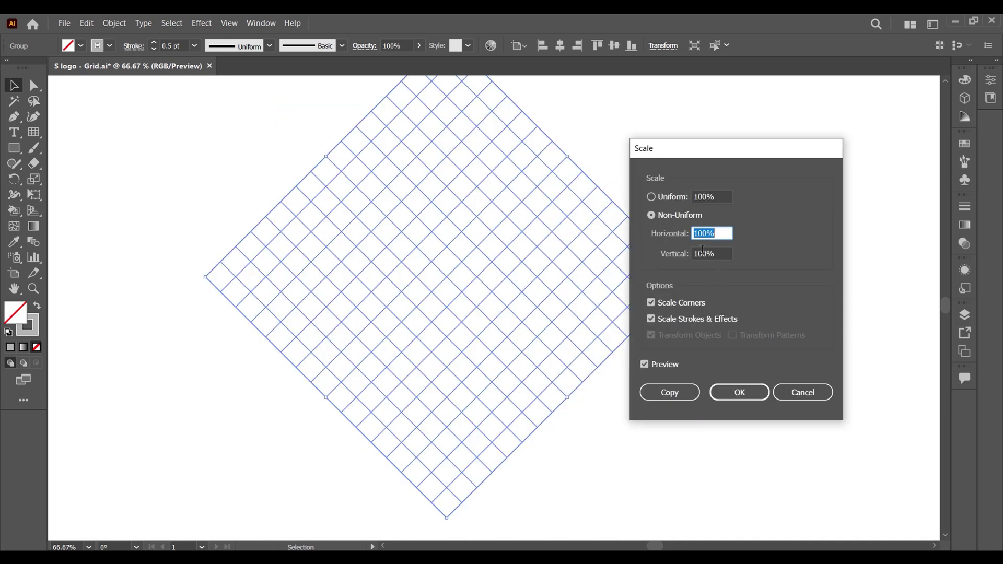
{"action": "left_click", "coordinate": [702, 252]}
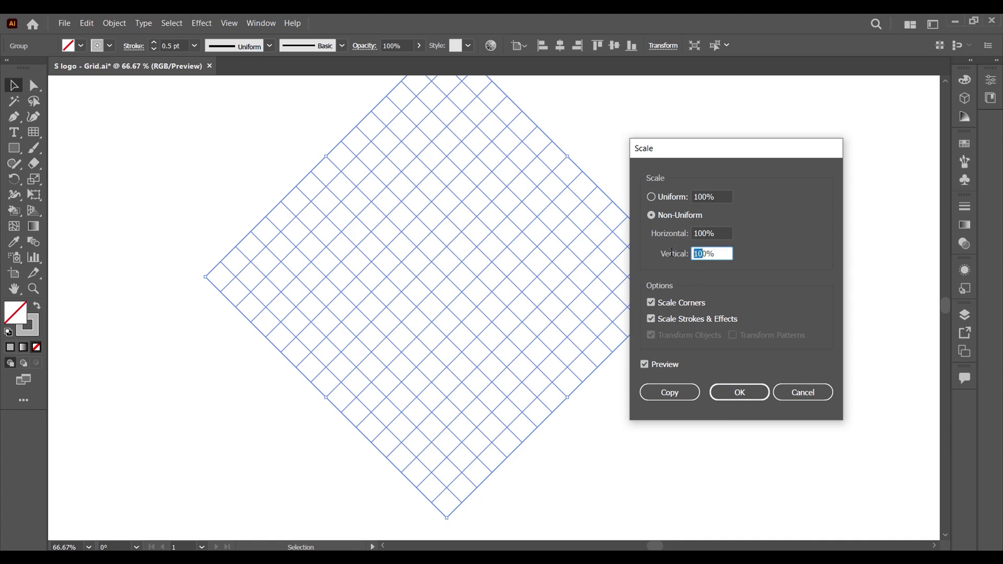
{"action": "type", "text": "50"}
{"action": "left_click", "coordinate": [673, 365]}
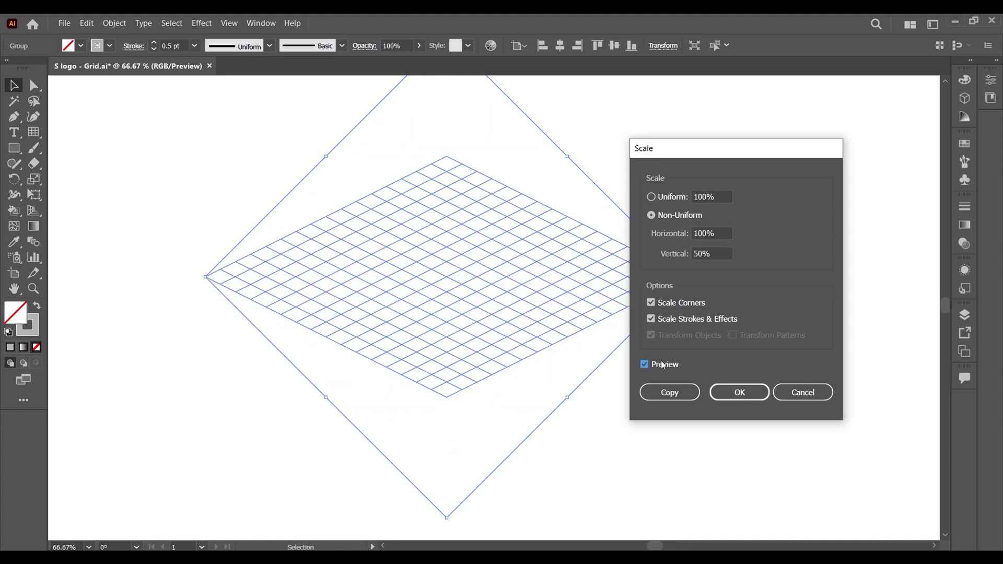
{"action": "left_click", "coordinate": [729, 392]}
- Zoom in on the isometric grid, deselect it and set the stroke colour to black
{"action": "key", "text": "ctrl+plus"}
{"action": "key", "text": "ctrl+plus"}
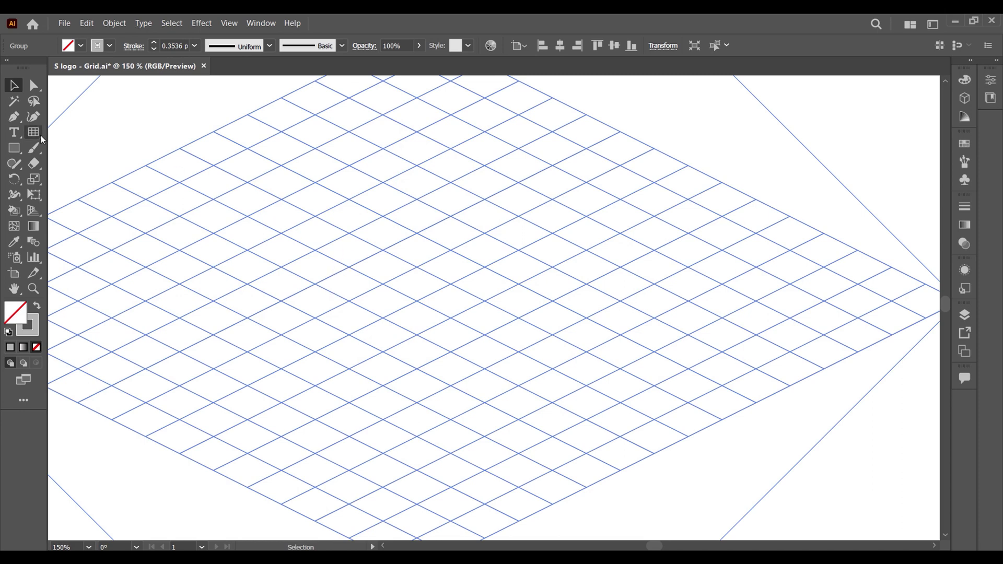
{"action": "key", "text": "ctrl+shift+a"}
{"action": "left_click", "coordinate": [110, 46]}
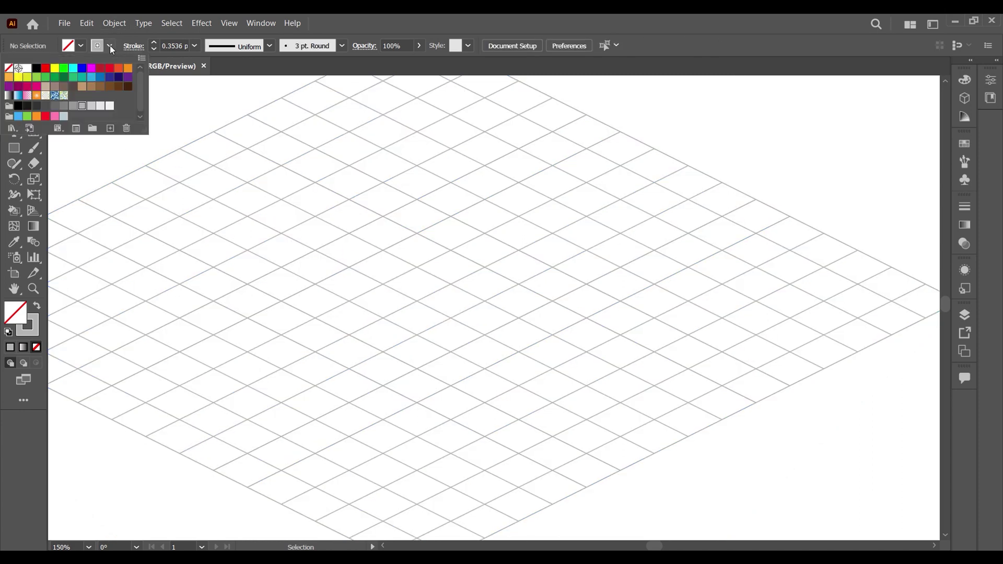
{"action": "left_click", "coordinate": [37, 73]}
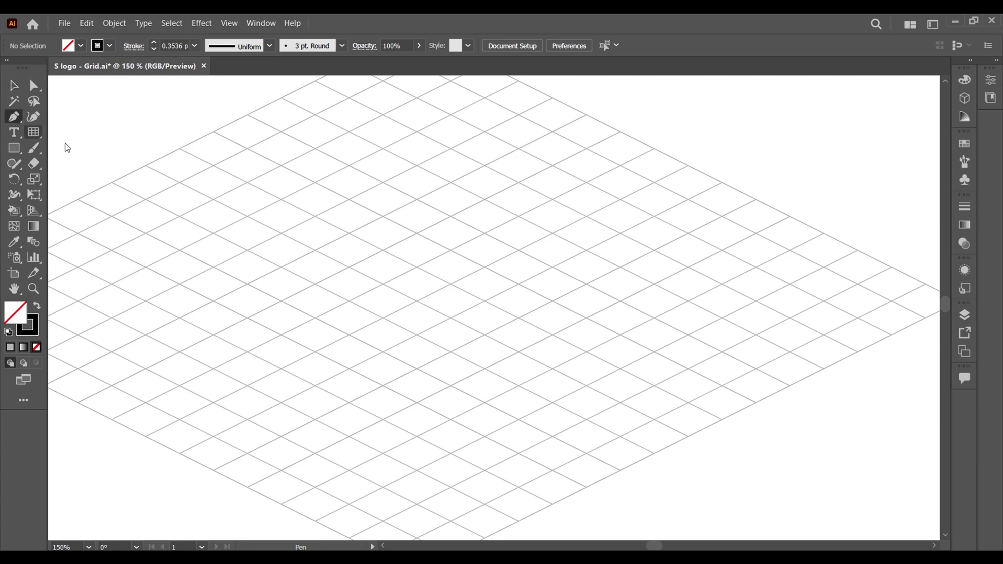
- Pen-trace the shield on grid intersections: straight sides, pointed bottom, dragged curved top
{"action": "left_click", "coordinate": [315, 215]}
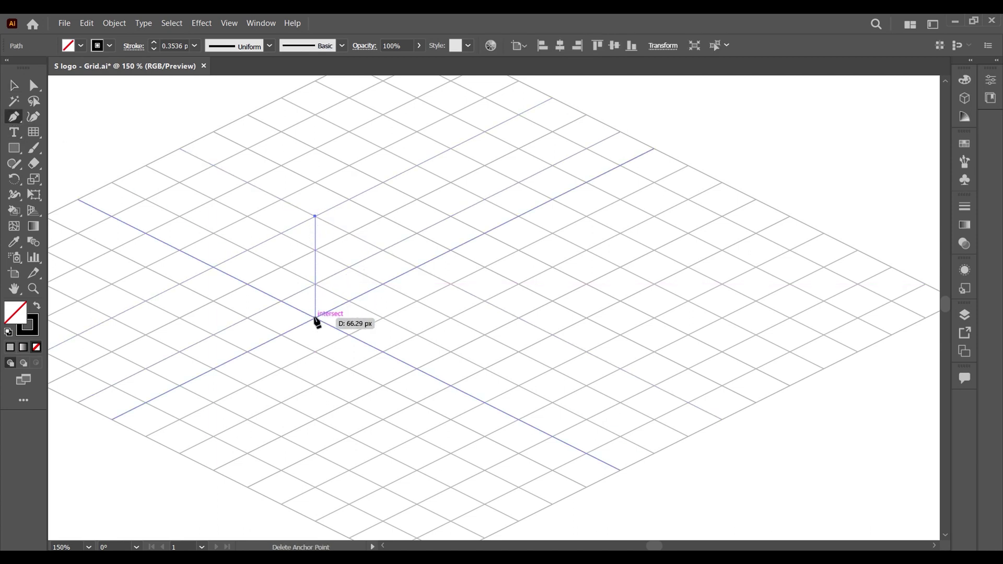
{"action": "left_click", "coordinate": [315, 385]}
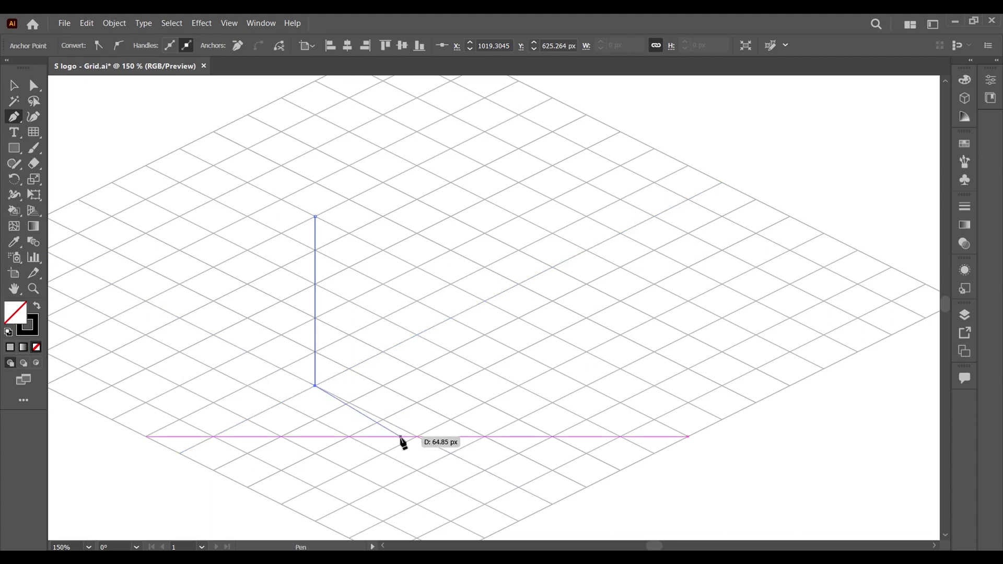
{"action": "left_click", "coordinate": [417, 436]}
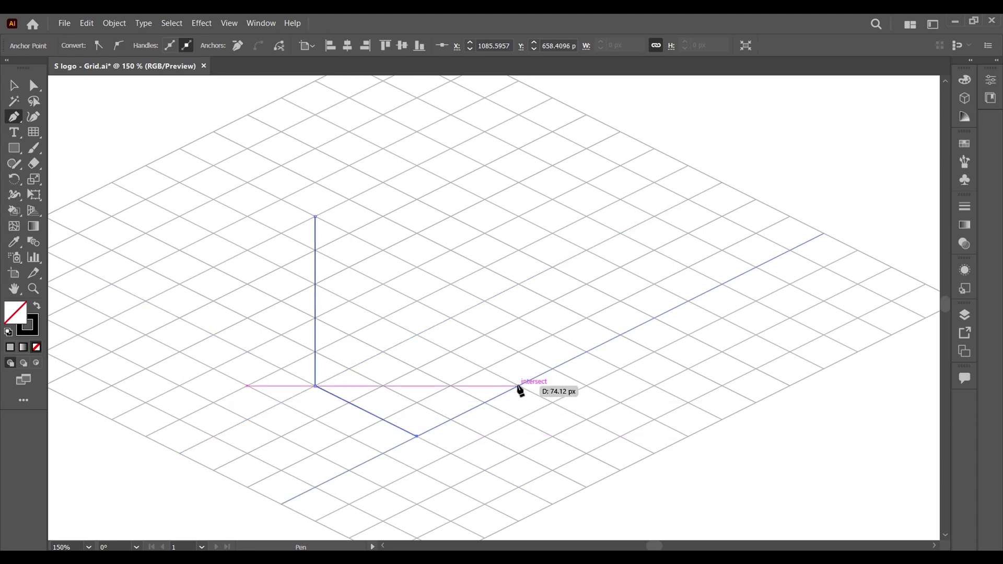
{"action": "left_click", "coordinate": [519, 386]}
{"action": "left_click", "coordinate": [518, 215]}
{"action": "left_click_drag", "start_coordinate": [315, 216], "coordinate": [212, 269]}
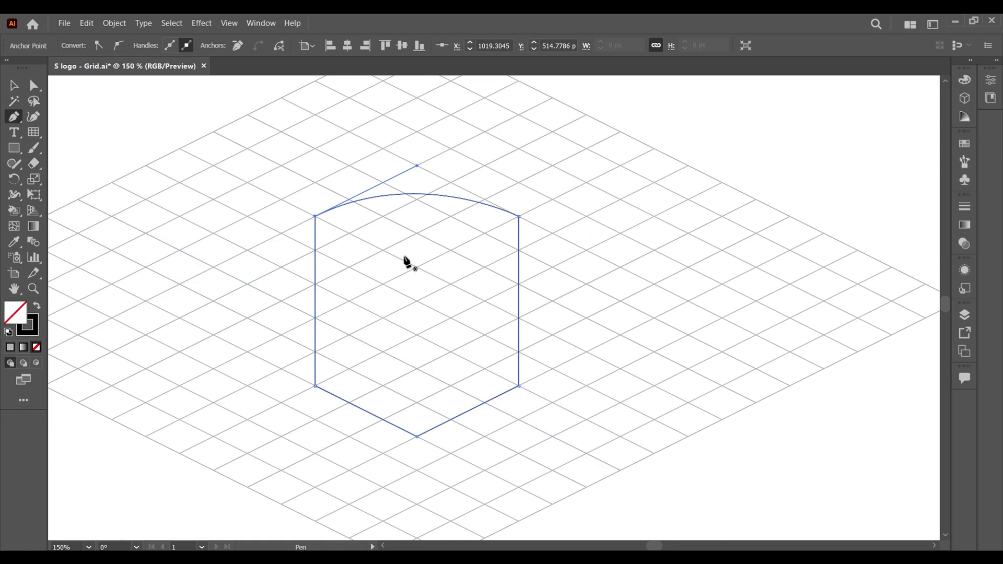
{"action": "left_click", "coordinate": [382, 266], "text": "ctrl"}
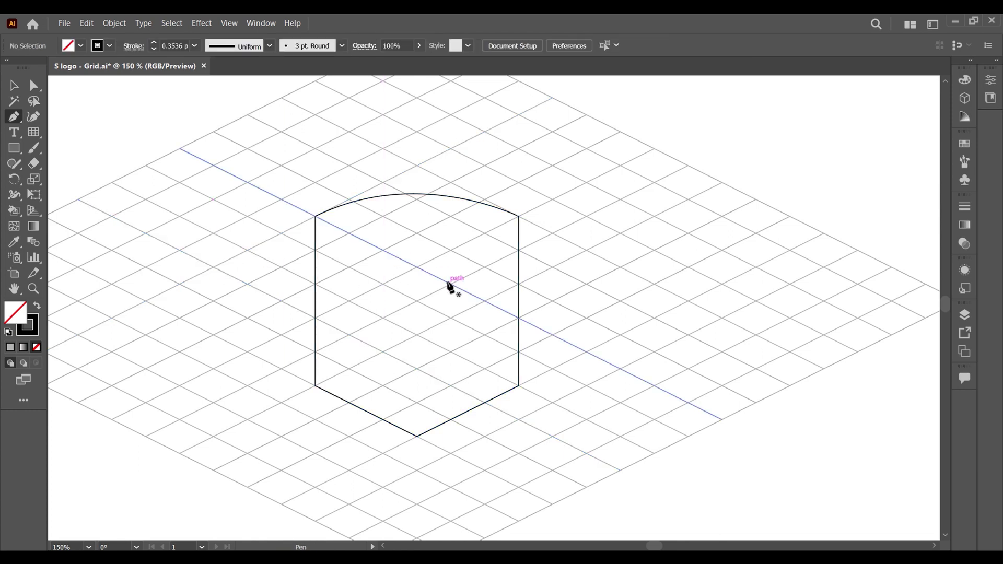
- Select the grid, choose the Live Paint Bucket and set the colour to black
{"action": "key", "text": "v"}
{"action": "left_click", "coordinate": [278, 268]}
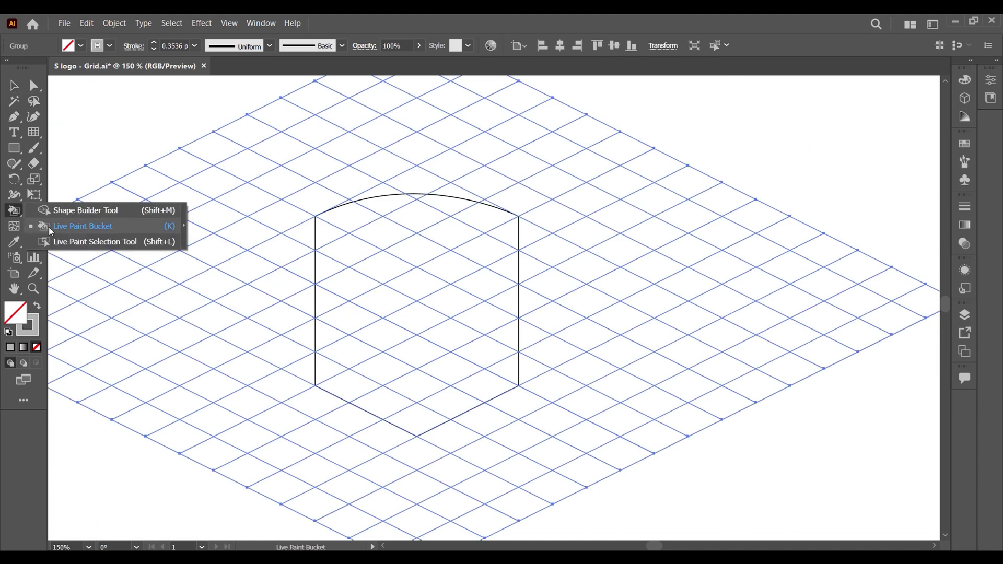
{"action": "left_click_drag", "start_coordinate": [11, 209], "coordinate": [49, 225]}
{"action": "left_click", "coordinate": [110, 46]}
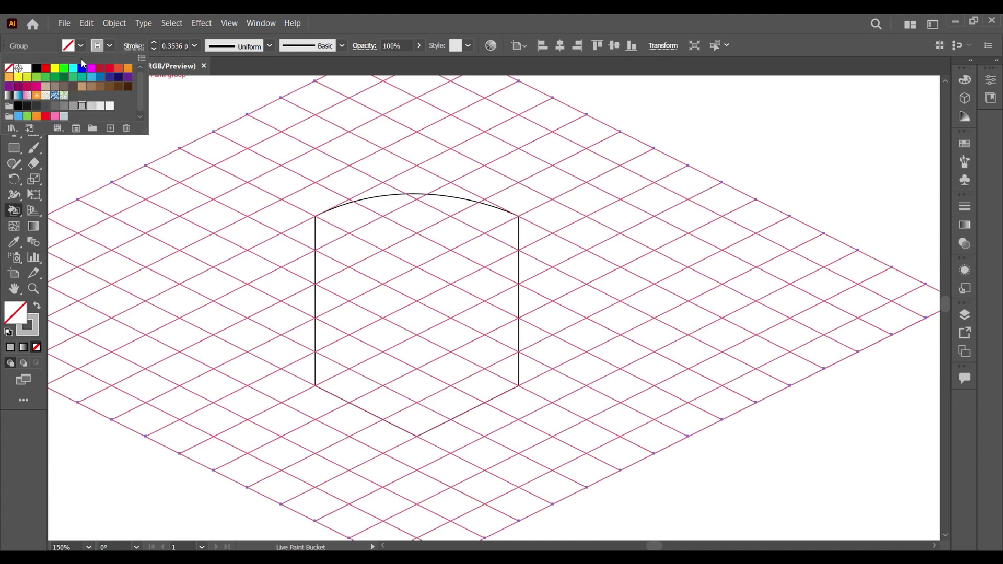
{"action": "left_click", "coordinate": [42, 77]}
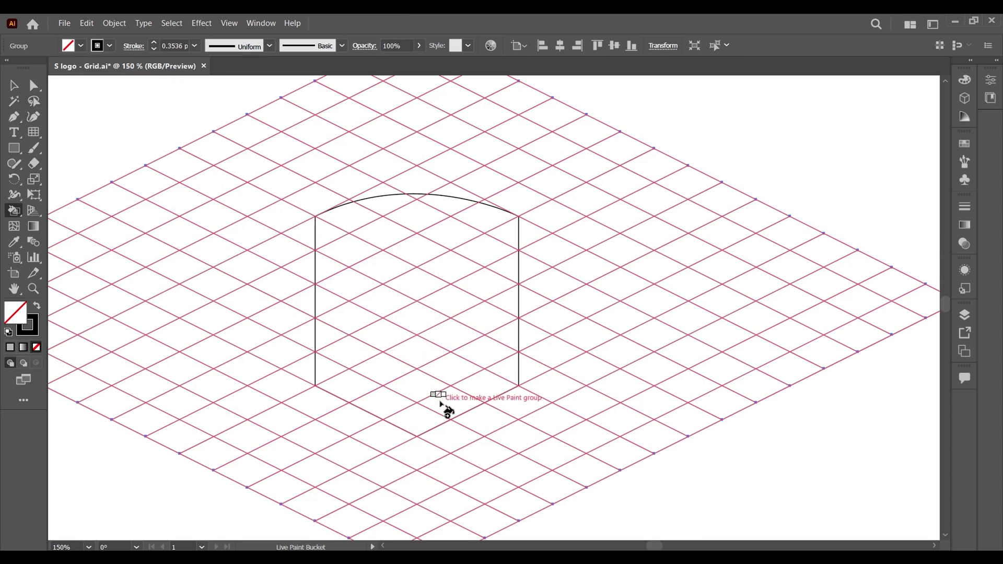
- Make the grid a Live Paint group and paint the S-shaped cells with black fill
{"action": "left_click", "coordinate": [420, 390]}
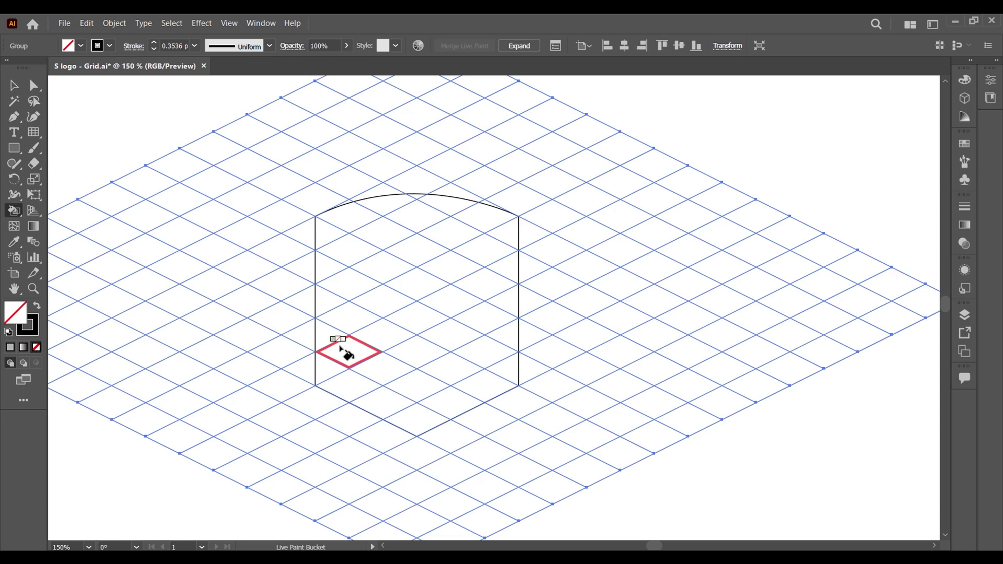
{"action": "key", "text": "shift+x"}
{"action": "mouse_move", "coordinate": [345, 353]}
{"action": "left_mouse_down"}
{"action": "mouse_move", "coordinate": [413, 381]}
{"action": "mouse_move", "coordinate": [459, 365]}
{"action": "mouse_move", "coordinate": [455, 341]}
{"action": "mouse_move", "coordinate": [350, 282]}
{"action": "mouse_move", "coordinate": [386, 264]}
{"action": "mouse_move", "coordinate": [491, 282]}
{"action": "left_mouse_up"}
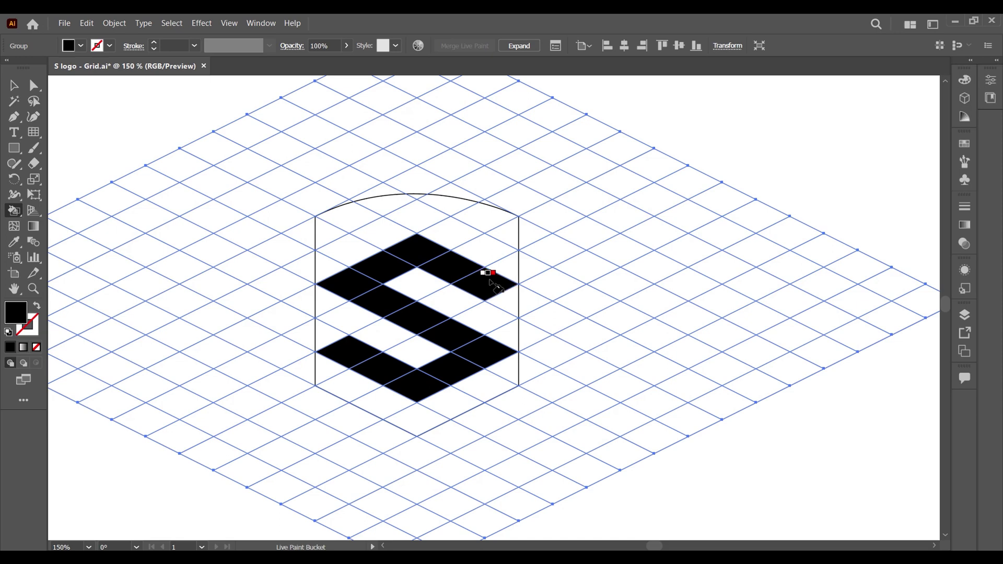
{"action": "left_click", "coordinate": [14, 87]}
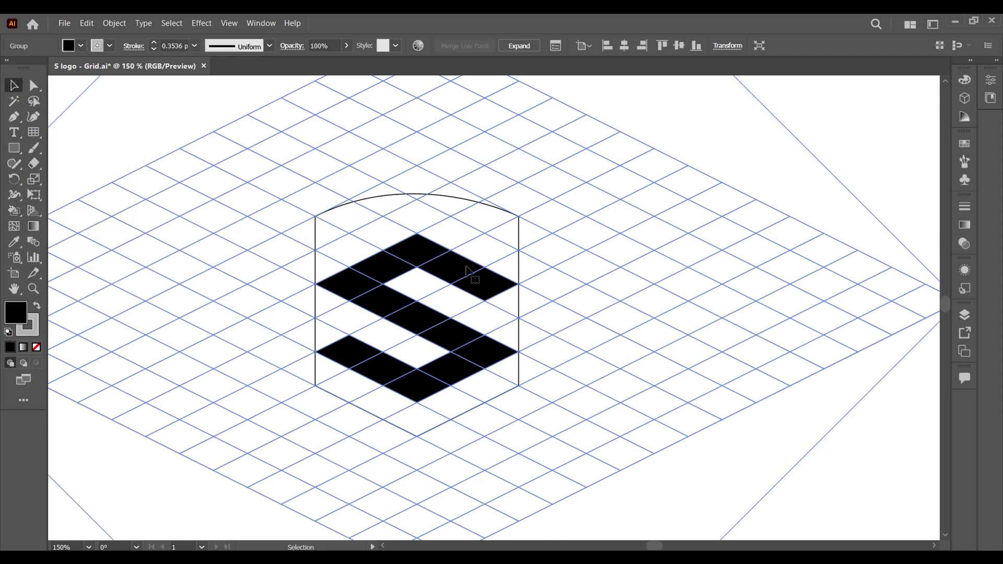
- Expand the Live Paint group and ungroup the resulting S pieces
{"action": "left_click", "coordinate": [525, 49]}
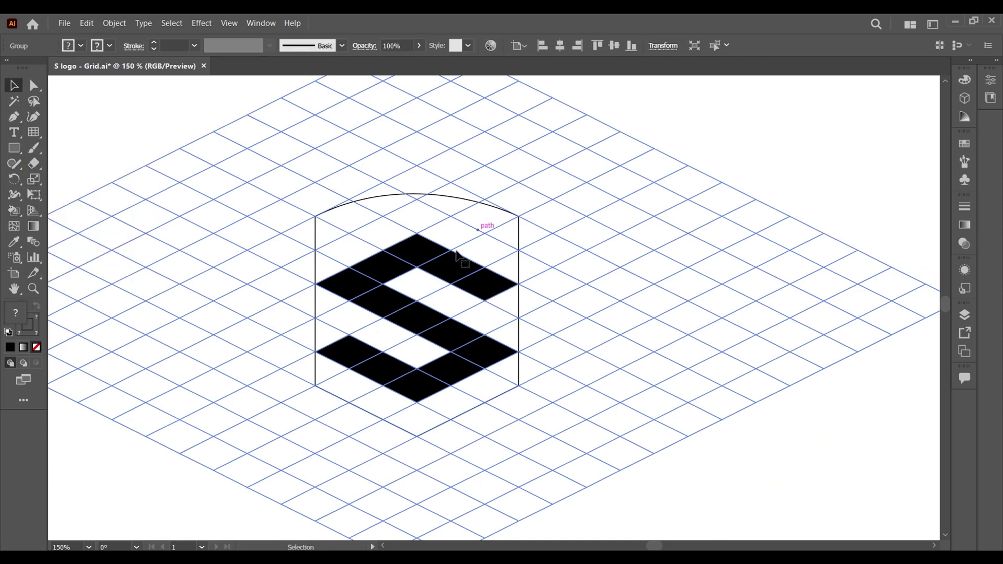
{"action": "right_click", "coordinate": [432, 273]}
{"action": "left_click", "coordinate": [465, 365]}
{"action": "left_click", "coordinate": [484, 317]}
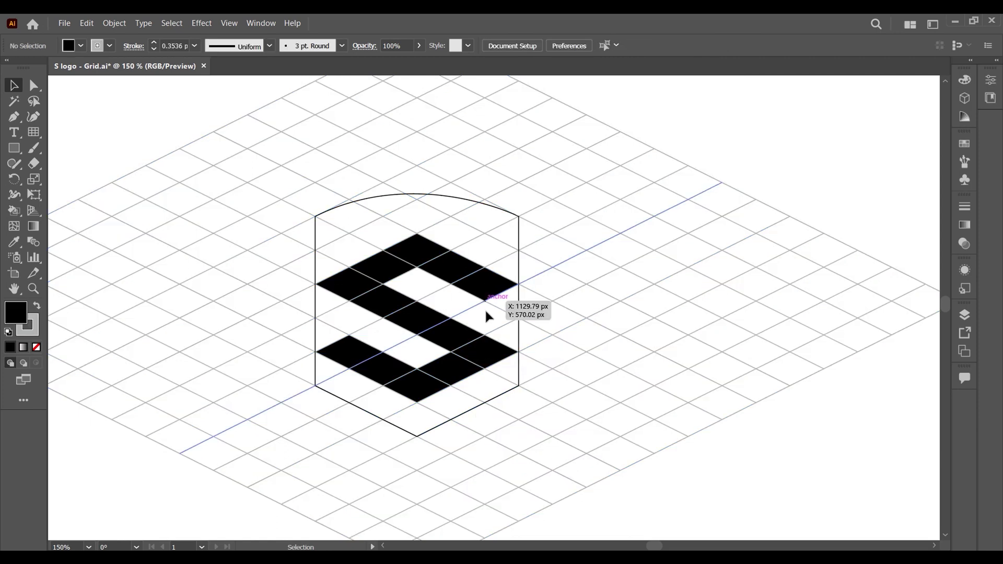
{"action": "left_click", "coordinate": [487, 292]}
{"action": "right_click", "coordinate": [484, 317]}
{"action": "left_click", "coordinate": [511, 410]}
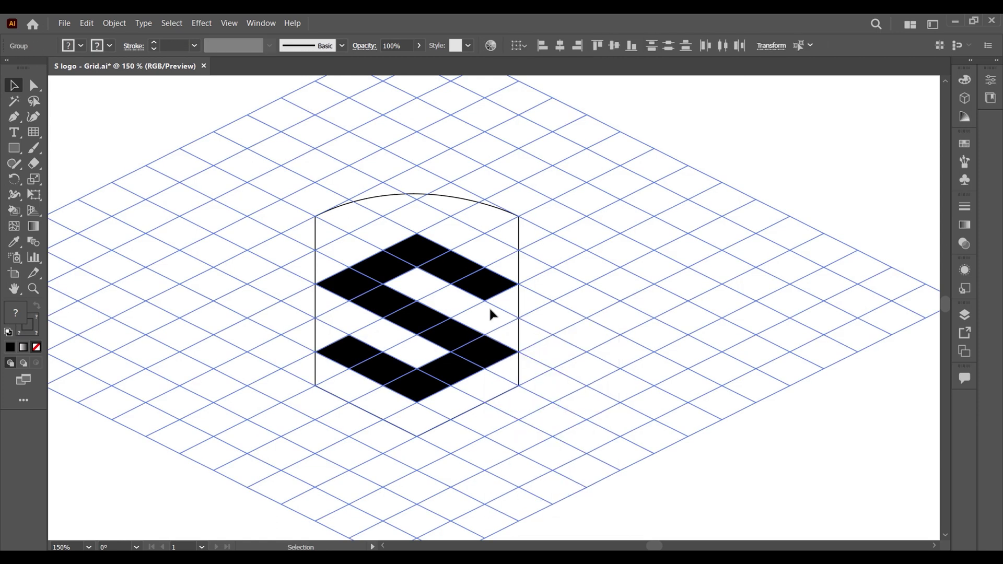
- Select the shield outline path and bring up its stroke weight settings
{"action": "left_click", "coordinate": [491, 292]}
{"action": "left_click", "coordinate": [501, 309]}
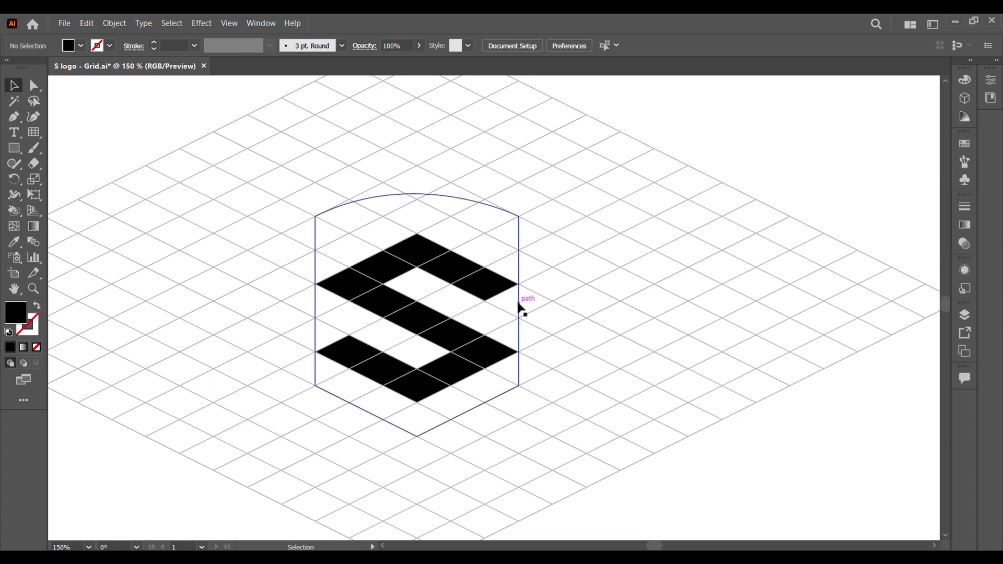
{"action": "left_click", "coordinate": [519, 304]}
{"action": "left_click", "coordinate": [967, 208]}
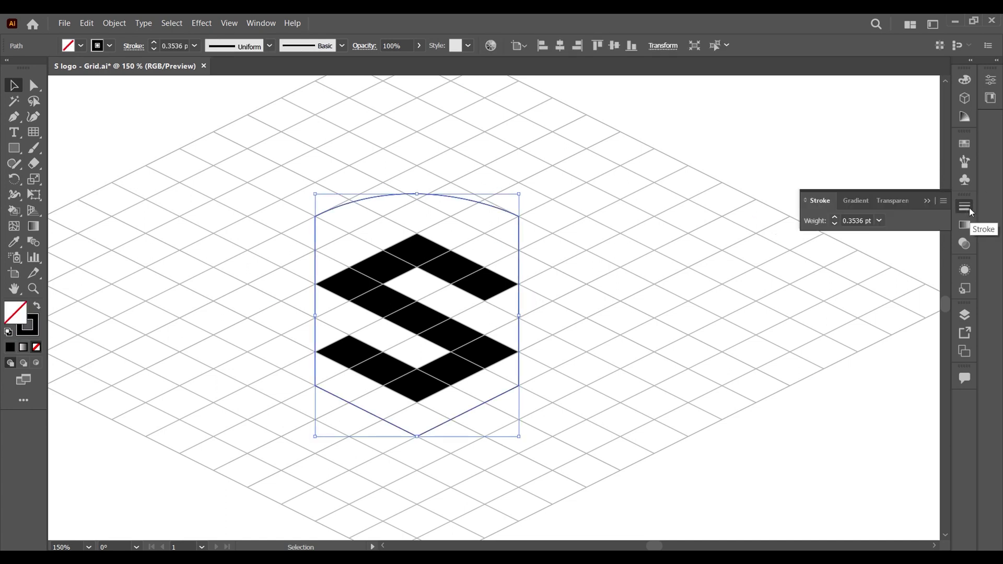
- Align the shield stroke to the outside and raise its weight from 10 pt to 20 pt
{"action": "left_click", "coordinate": [995, 60]}
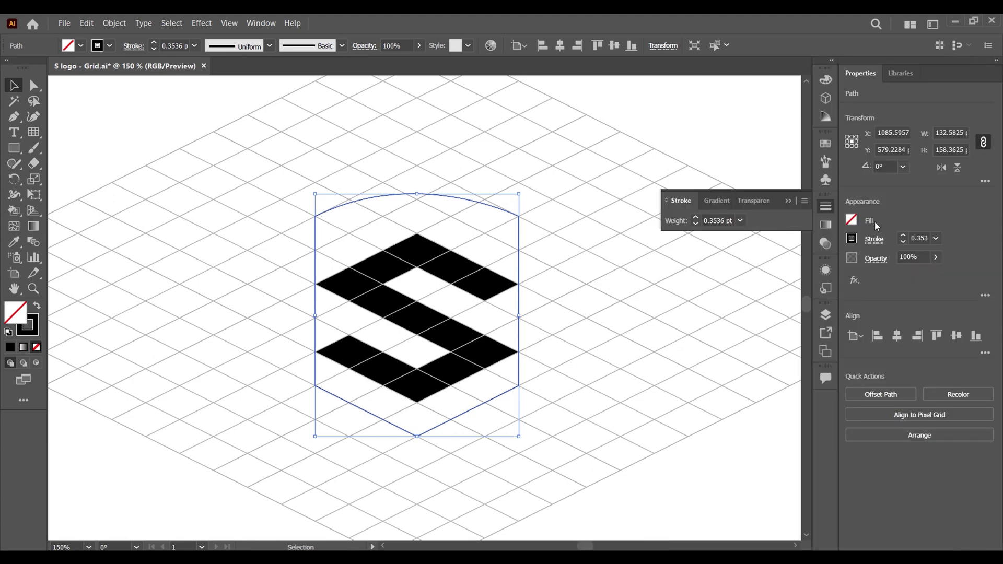
{"action": "left_click", "coordinate": [873, 240]}
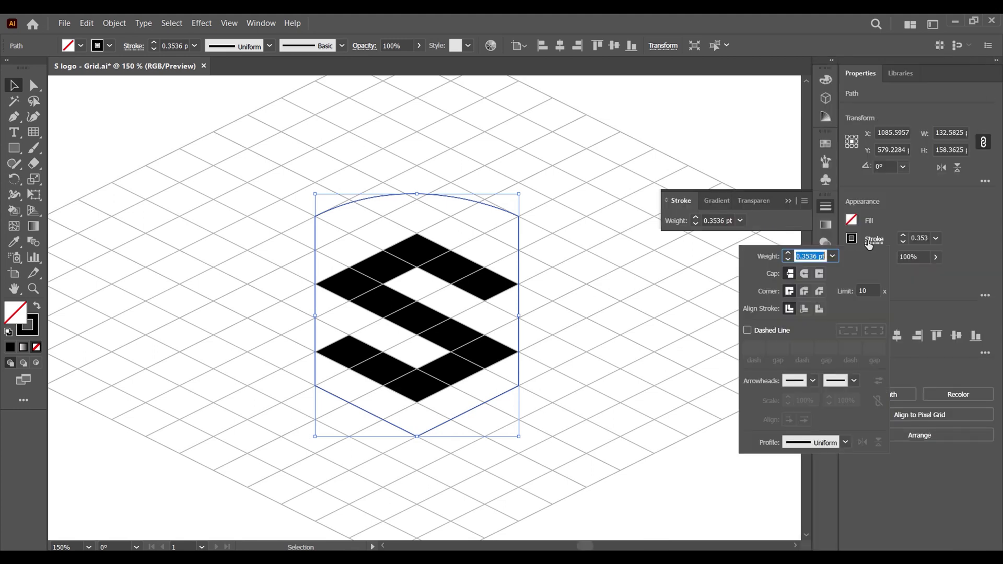
{"action": "left_click", "coordinate": [820, 310]}
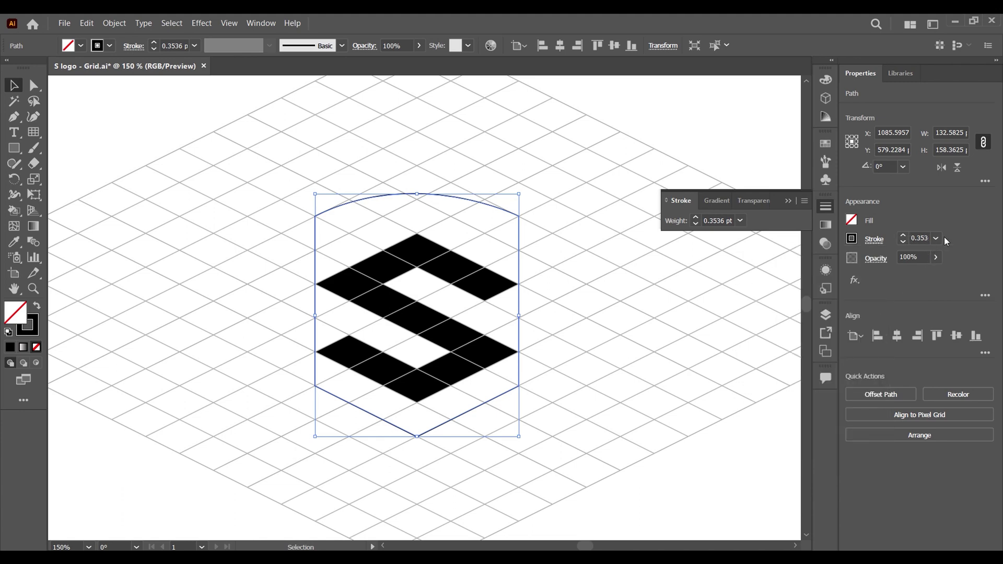
{"action": "left_click", "coordinate": [935, 239]}
{"action": "left_click", "coordinate": [952, 426]}
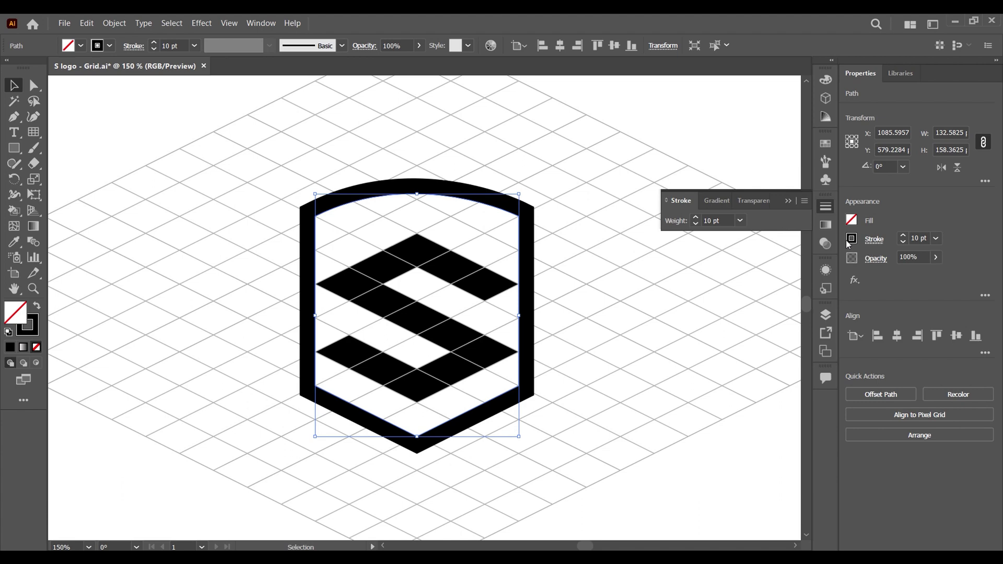
{"action": "left_click", "coordinate": [901, 235]}
{"action": "left_click", "coordinate": [901, 234]}
{"action": "left_click", "coordinate": [901, 235]}
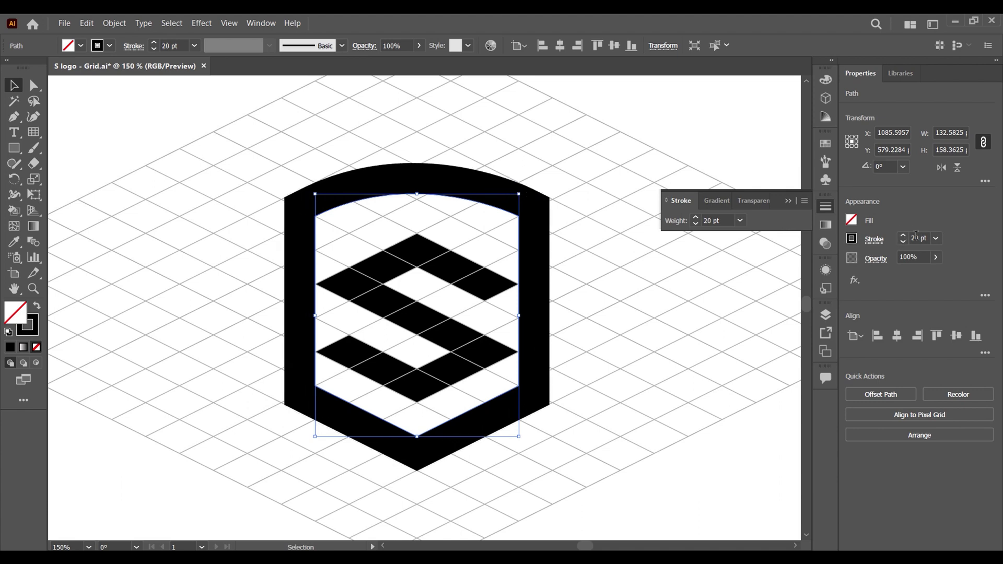
- Select both lower shield corner anchors and round them to about 35 px with the live corner widget
{"action": "key", "text": "a"}
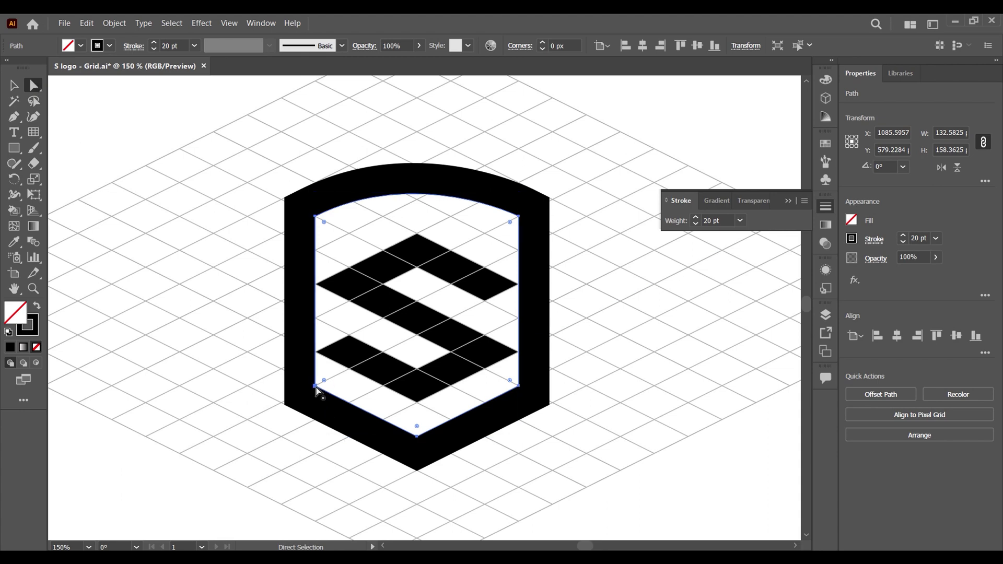
{"action": "left_click", "coordinate": [316, 386]}
{"action": "left_click", "coordinate": [519, 386], "text": "shift"}
{"action": "mouse_move", "coordinate": [510, 384]}
{"action": "left_mouse_down"}
{"action": "mouse_move", "coordinate": [452, 360]}
{"action": "mouse_move", "coordinate": [460, 362]}
{"action": "left_mouse_up"}
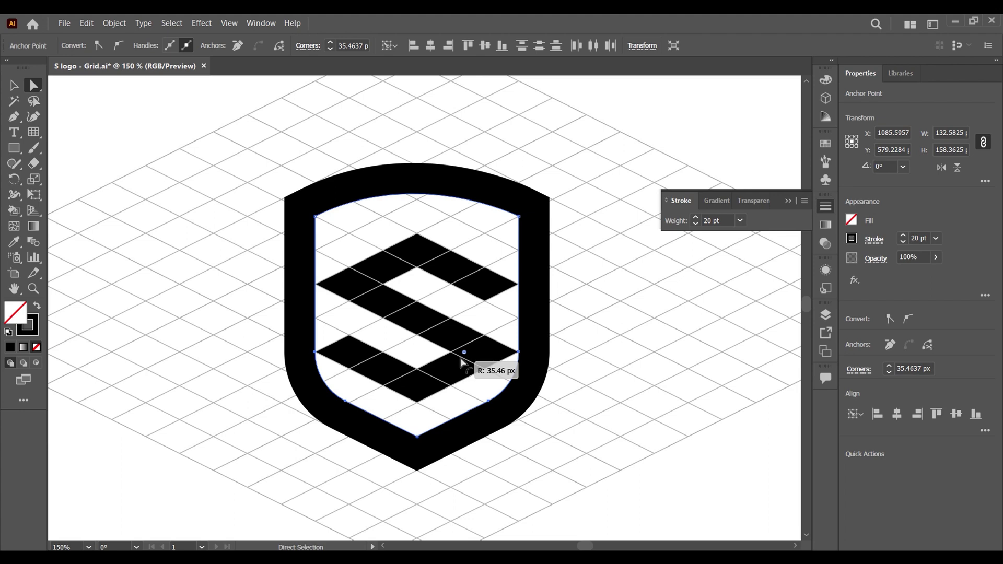
{"action": "left_click_drag", "start_coordinate": [460, 358], "coordinate": [463, 353]}
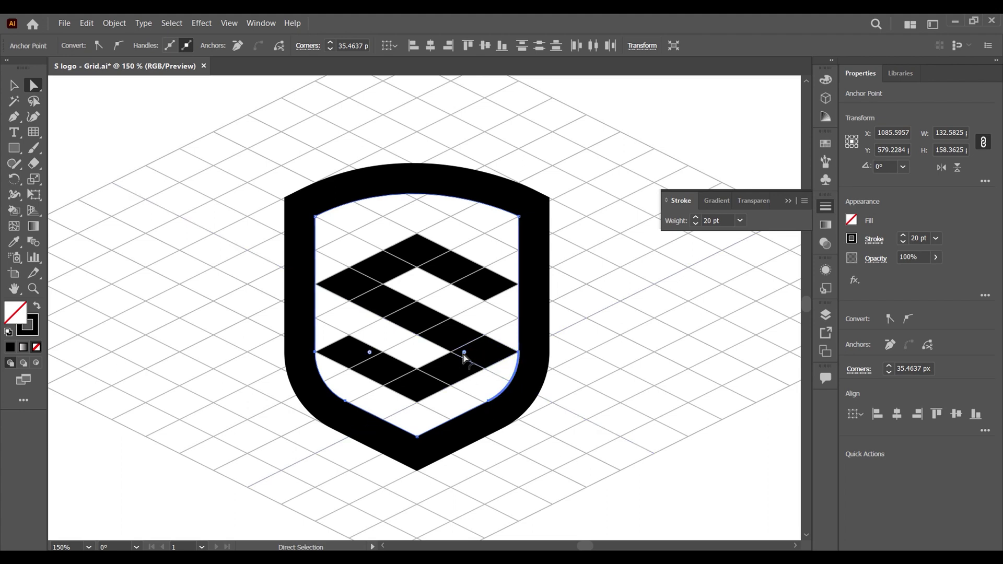
{"action": "left_click", "coordinate": [475, 386]}
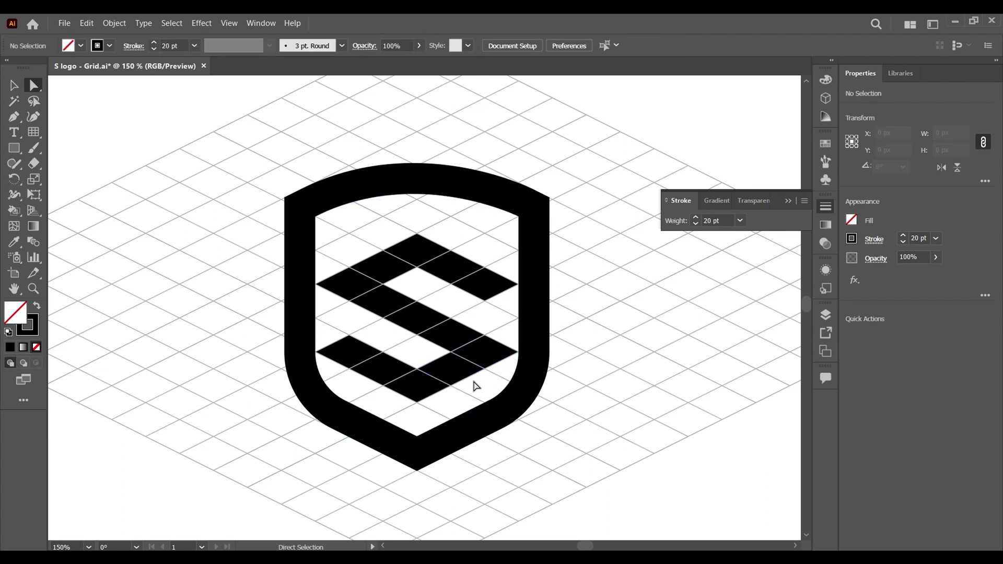
{"action": "left_click", "coordinate": [13, 88]}
- Select and deselect the S group while scrolling the view
{"action": "left_click", "coordinate": [497, 289]}
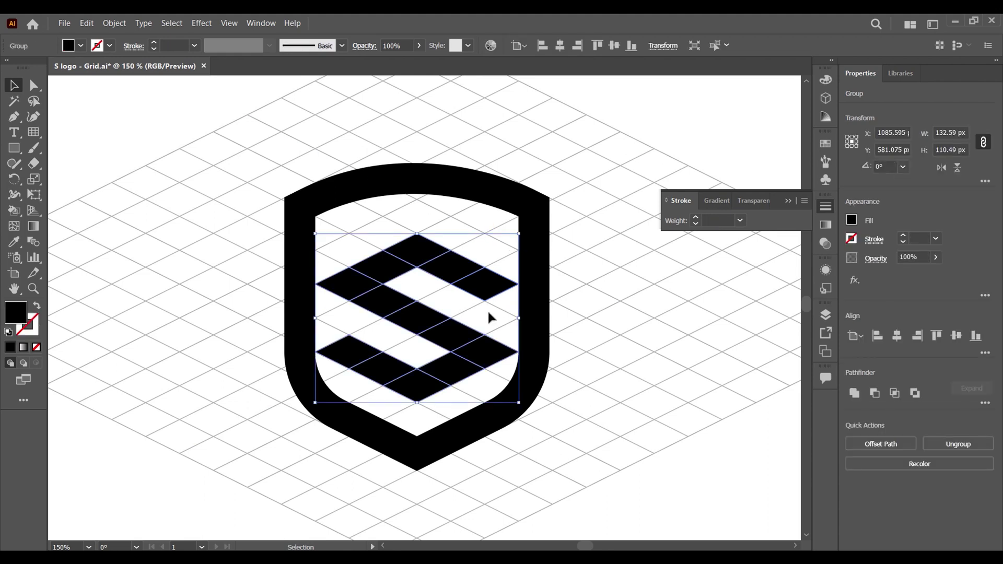
{"action": "left_click", "coordinate": [488, 317]}
{"action": "scroll", "coordinate": [526, 343], "scroll_direction": "up", "scroll_amount": 2}
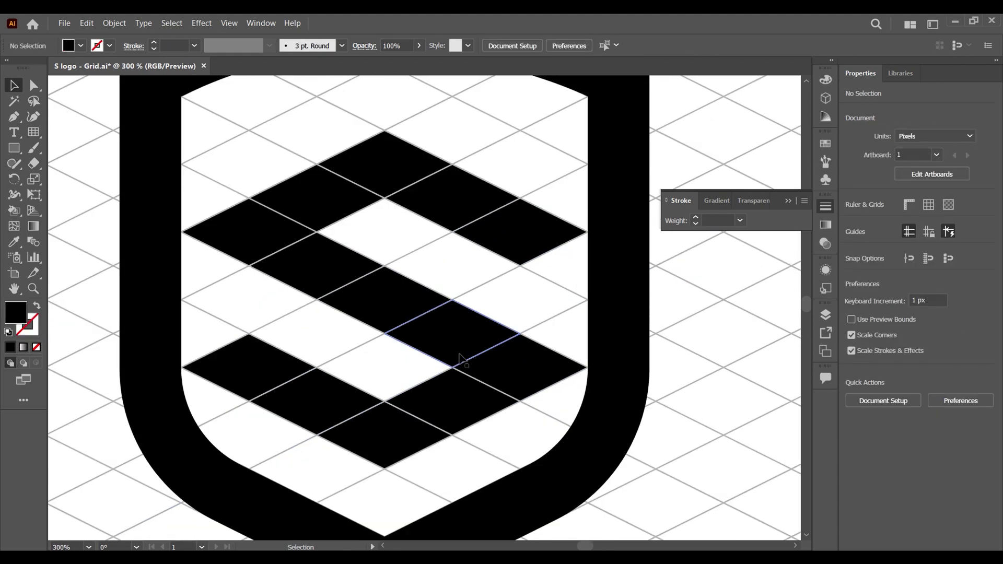
{"action": "scroll", "coordinate": [459, 359], "scroll_direction": "down", "scroll_amount": 2}
- Draw a four-corner side face along the S's upper right edge with the Pen tool
{"action": "left_click", "coordinate": [18, 117]}
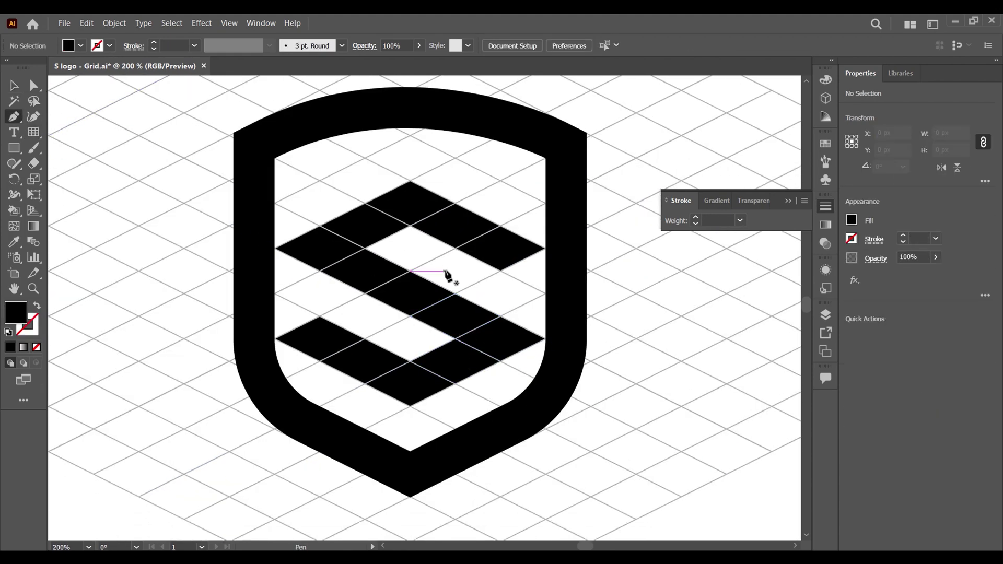
{"action": "scroll", "coordinate": [446, 275], "scroll_direction": "up", "scroll_amount": 1}
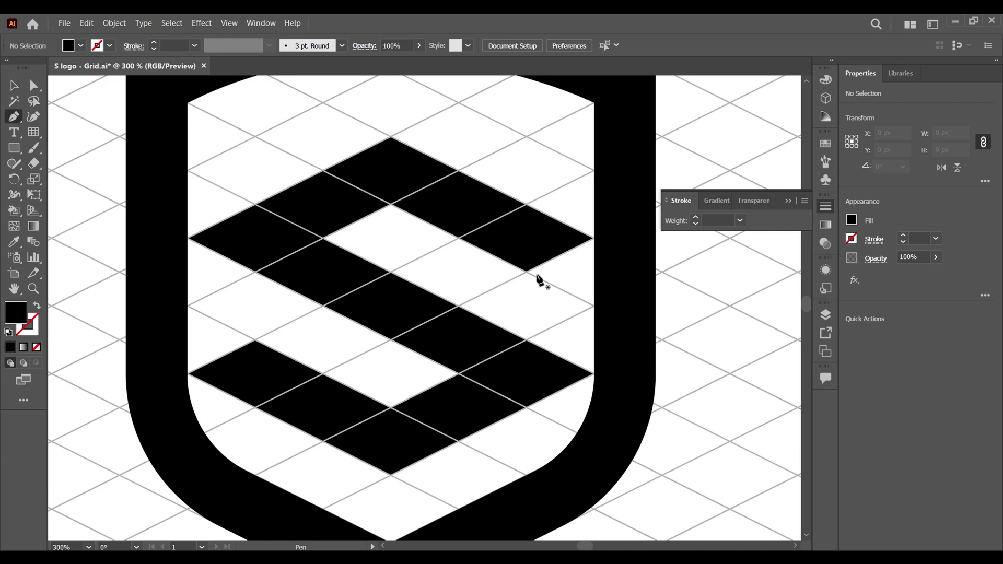
{"action": "left_click", "coordinate": [594, 238]}
{"action": "left_click", "coordinate": [595, 373]}
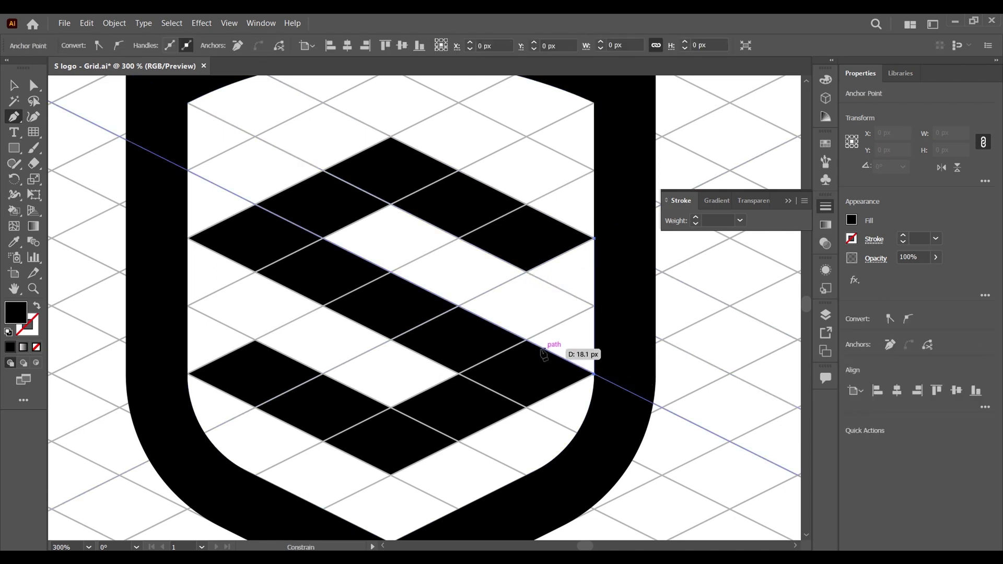
{"action": "left_click", "coordinate": [527, 339]}
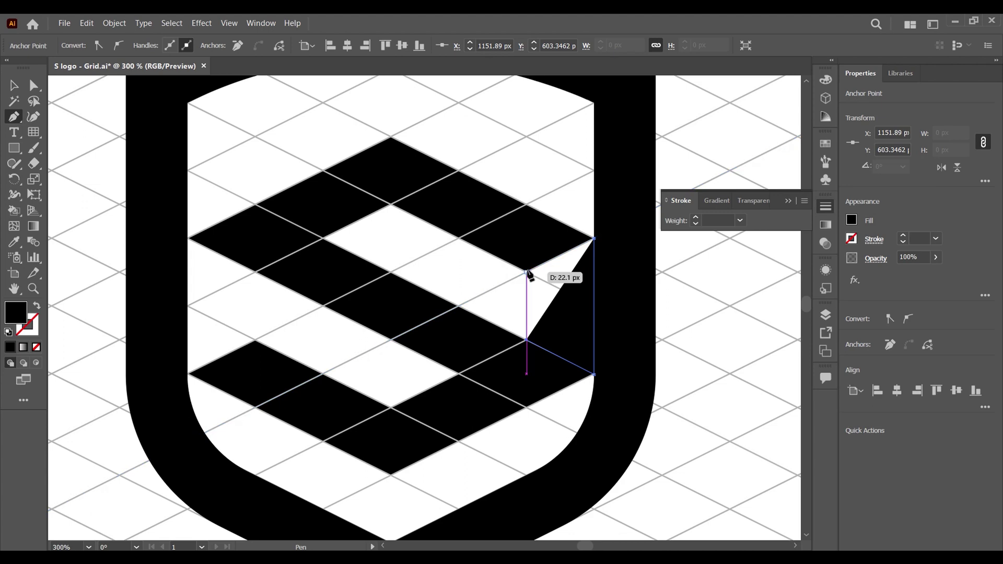
{"action": "left_click", "coordinate": [526, 272]}
{"action": "left_click", "coordinate": [594, 238]}
{"action": "key", "text": "ctrl+shift+a"}
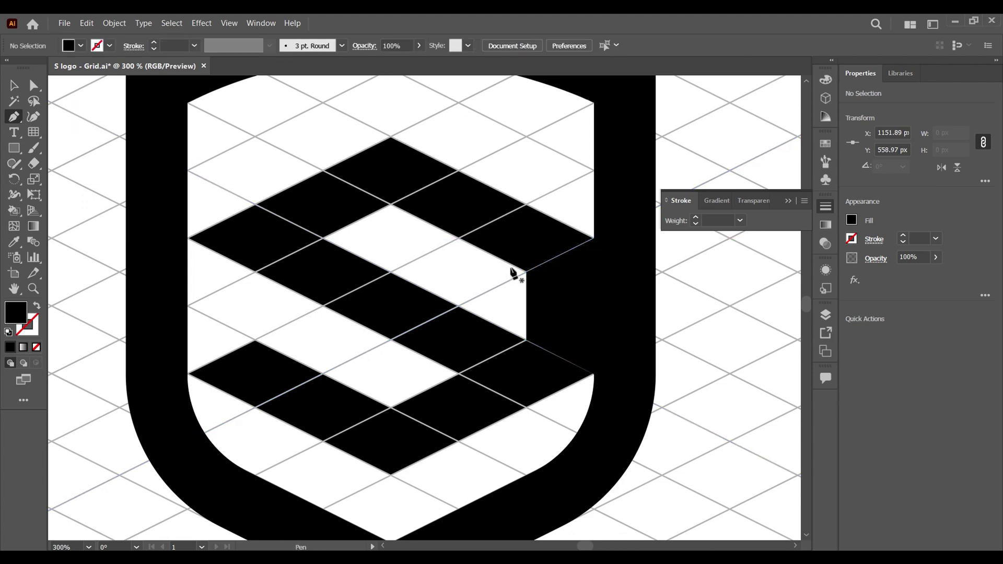
{"action": "key", "text": "v"}
- Fill the new side face with a grey swatch and deselect it
{"action": "left_click", "coordinate": [566, 293]}
{"action": "left_click", "coordinate": [79, 46]}
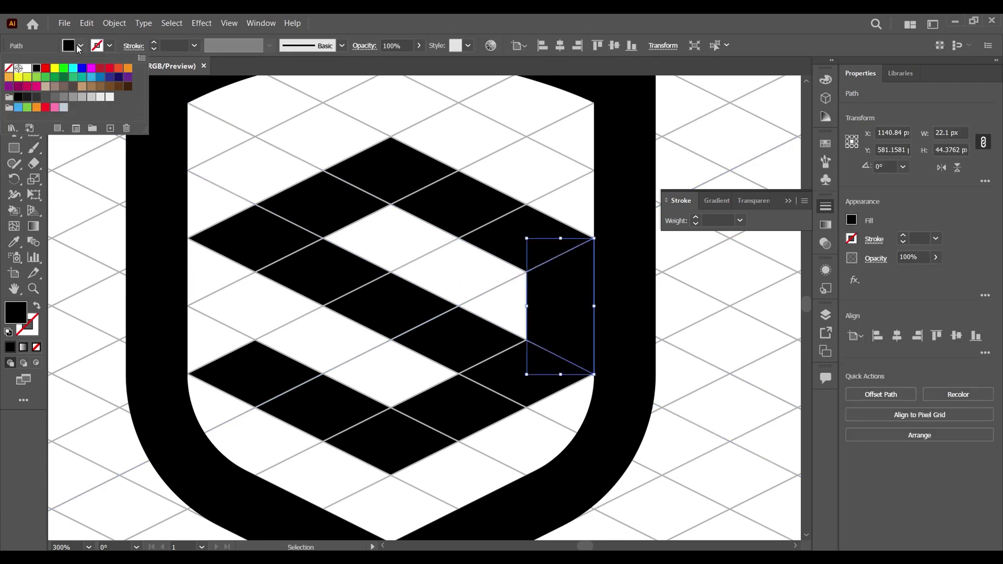
{"action": "left_click", "coordinate": [72, 97]}
{"action": "key", "text": "Escape"}
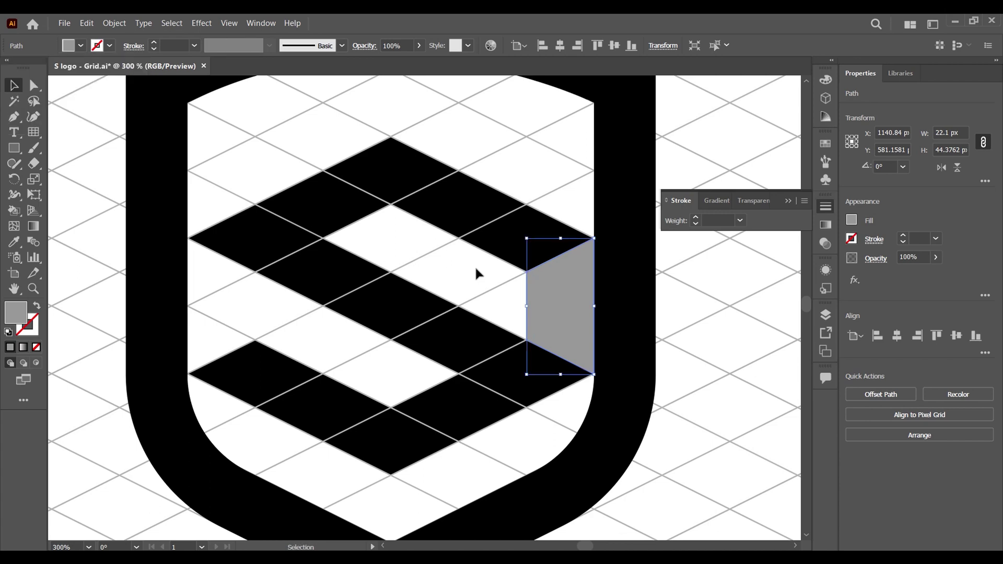
{"action": "key", "text": "ctrl+shift+a"}
{"action": "scroll", "coordinate": [477, 271], "scroll_direction": "down", "scroll_amount": 2}
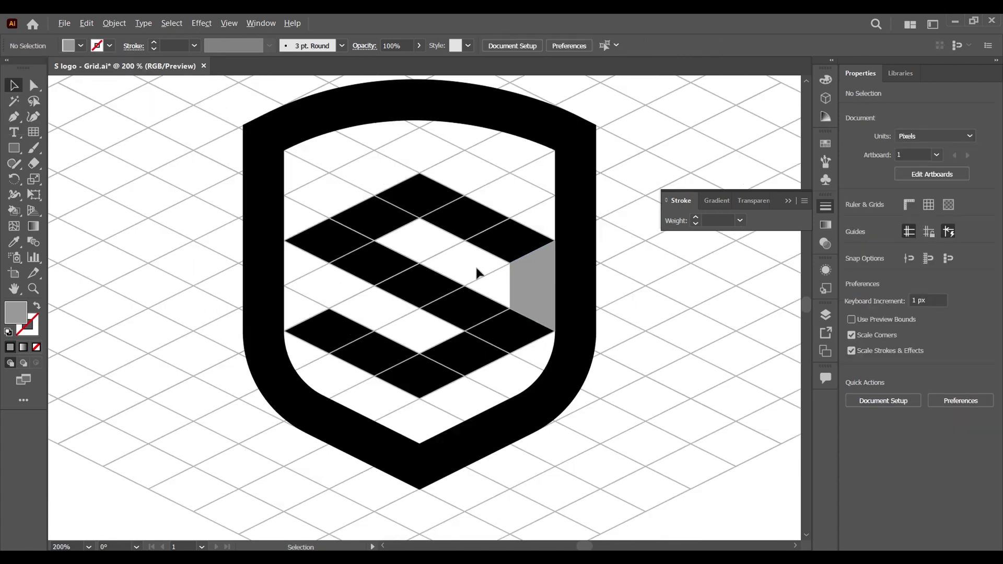
- Pen-draw a parallelogram face along the S's bottom edge, snapped to grid intersections
{"action": "left_click", "coordinate": [15, 117]}
{"action": "scroll", "coordinate": [558, 339], "scroll_direction": "up", "scroll_amount": 1}
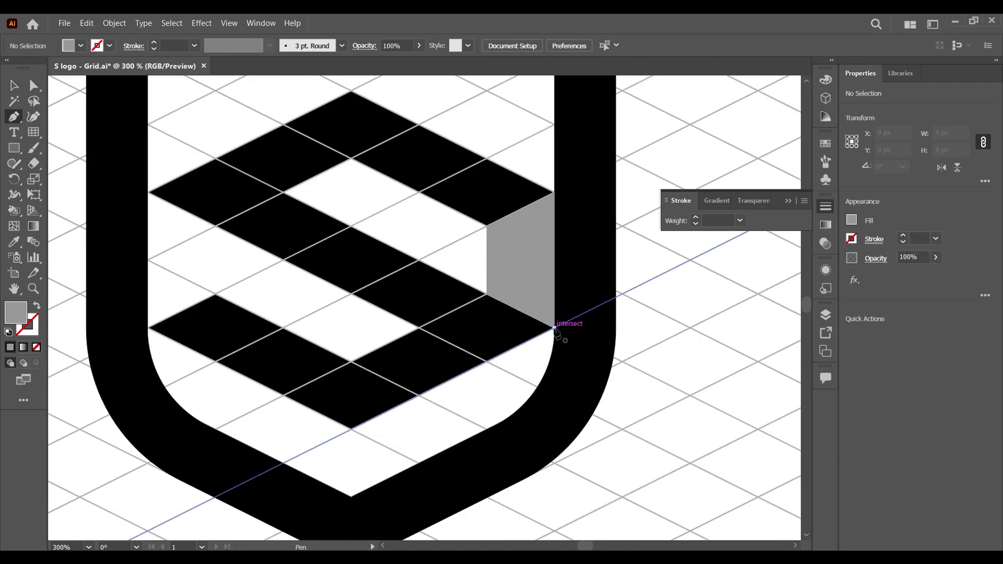
{"action": "left_click", "coordinate": [554, 328]}
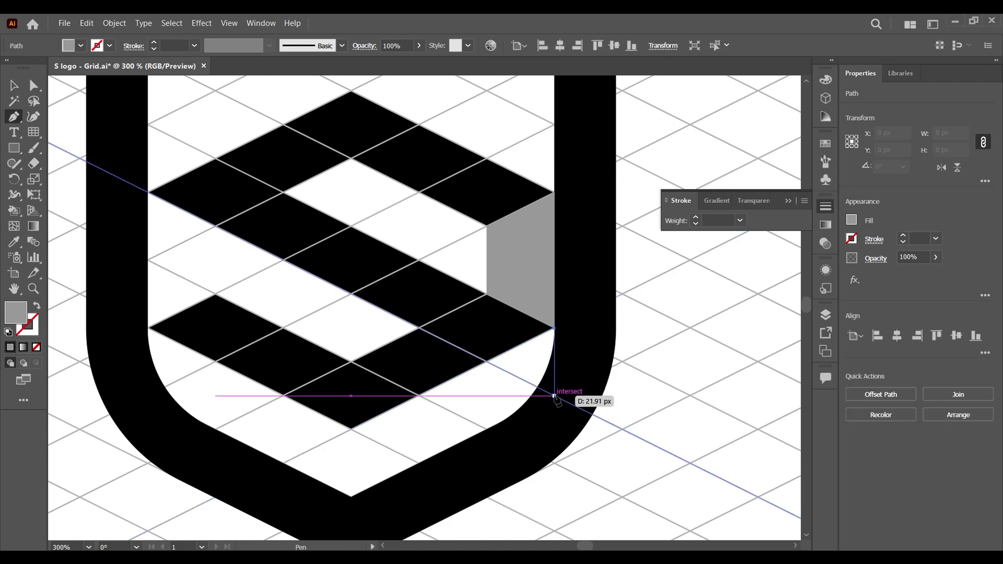
{"action": "left_click", "coordinate": [554, 395]}
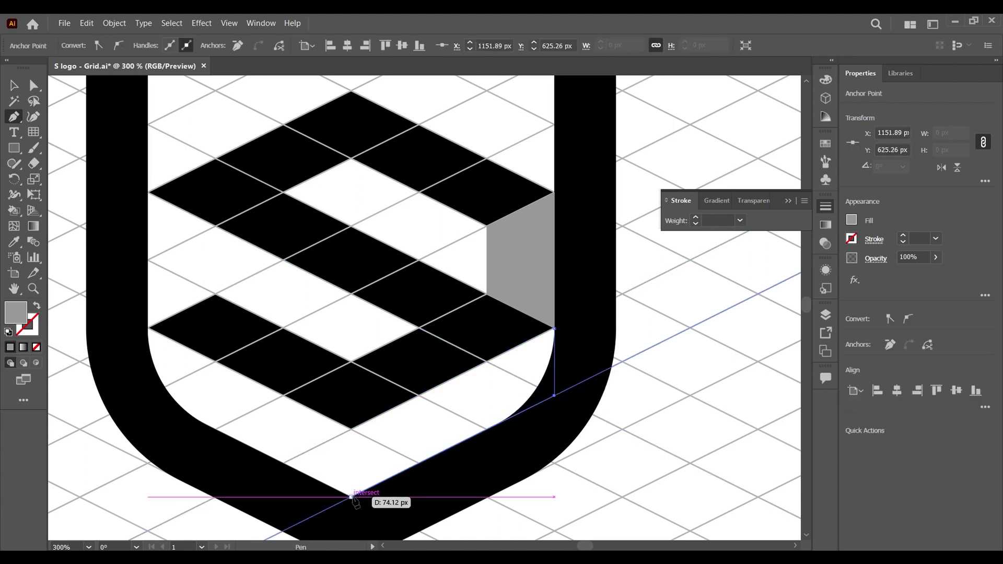
{"action": "left_click", "coordinate": [351, 495]}
{"action": "left_click", "coordinate": [350, 428]}
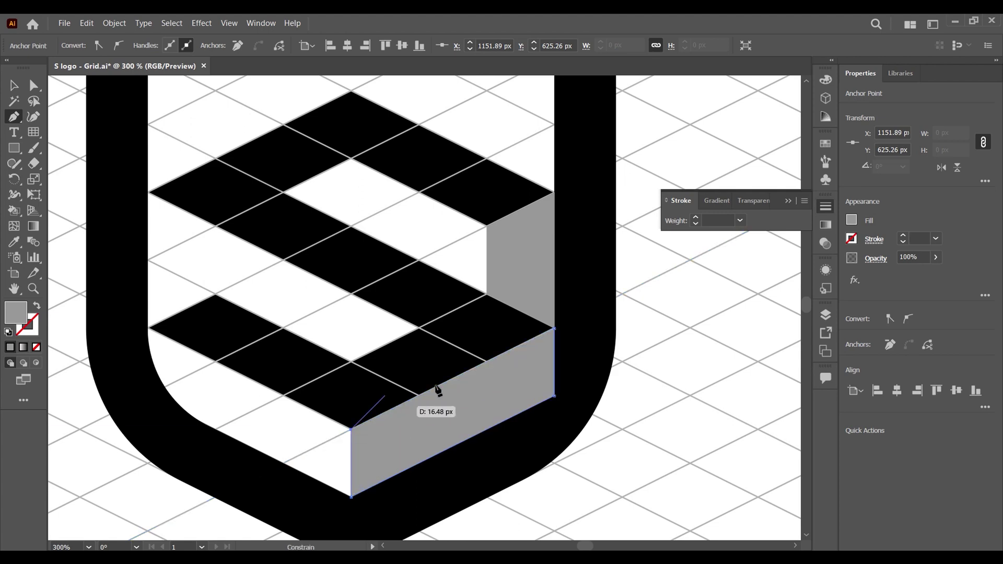
{"action": "scroll", "coordinate": [552, 337], "scroll_direction": "up", "scroll_amount": 3}
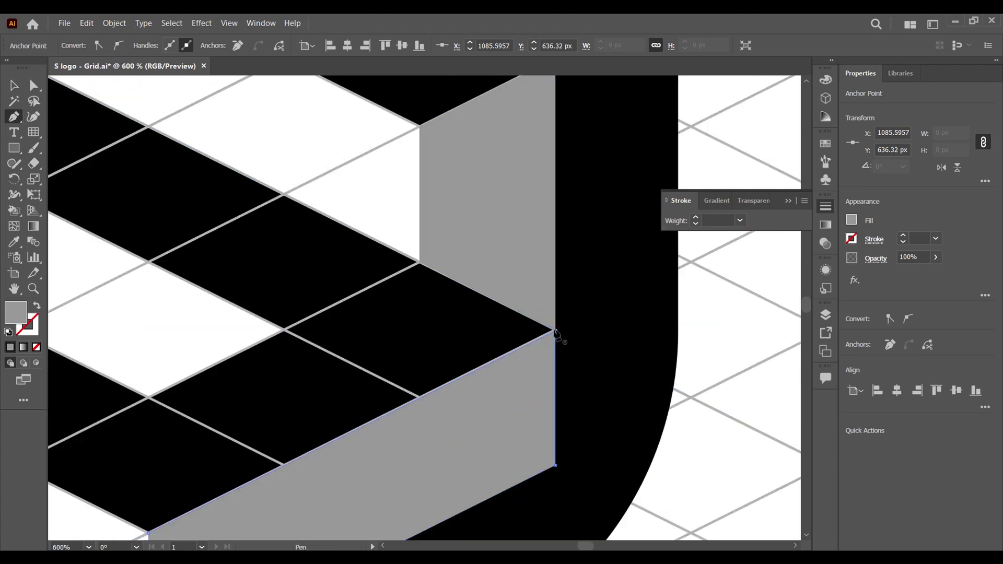
{"action": "scroll", "coordinate": [549, 335], "scroll_direction": "down", "scroll_amount": 5}
{"action": "left_click", "coordinate": [549, 332]}
{"action": "key", "text": "ctrl+shift+a"}
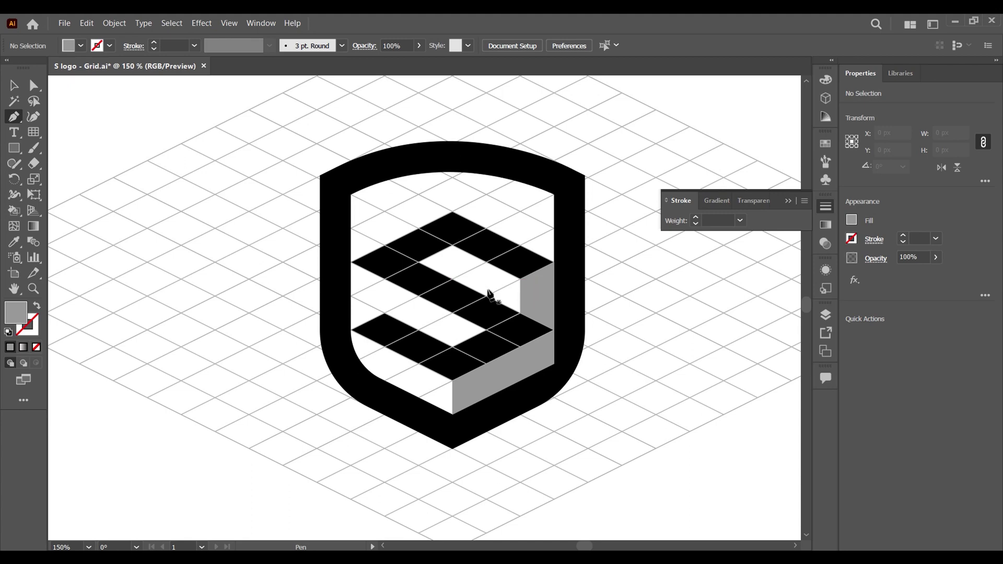
- Add a small triangular face under the S's top bar
{"action": "scroll", "coordinate": [483, 290], "scroll_direction": "up", "scroll_amount": 2}
{"action": "left_click", "coordinate": [445, 230]}
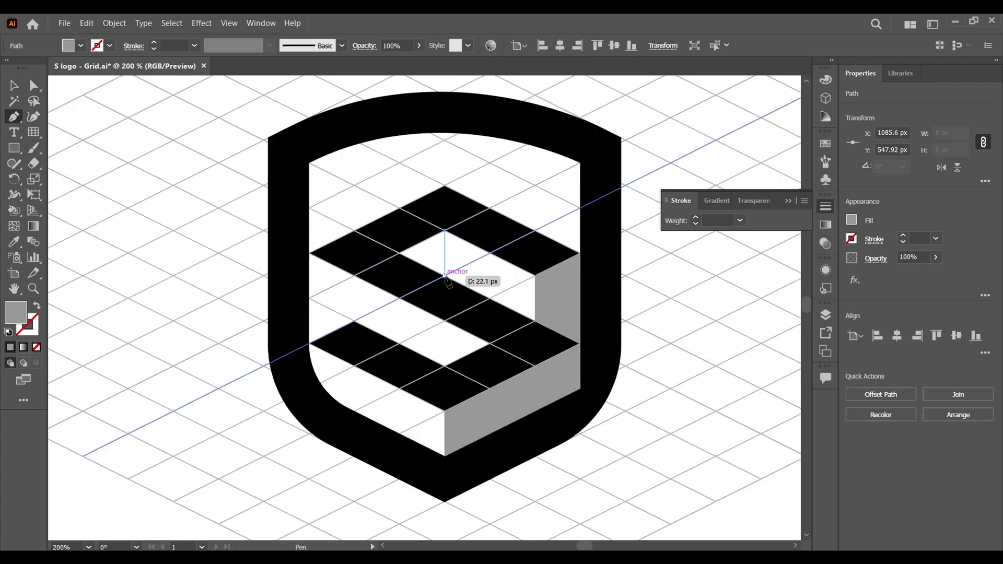
{"action": "left_click", "coordinate": [444, 274]}
{"action": "left_click", "coordinate": [400, 253]}
{"action": "left_click", "coordinate": [445, 230]}
{"action": "key", "text": "ctrl+shift+a"}
{"action": "scroll", "coordinate": [454, 250], "scroll_direction": "down", "scroll_amount": 2}
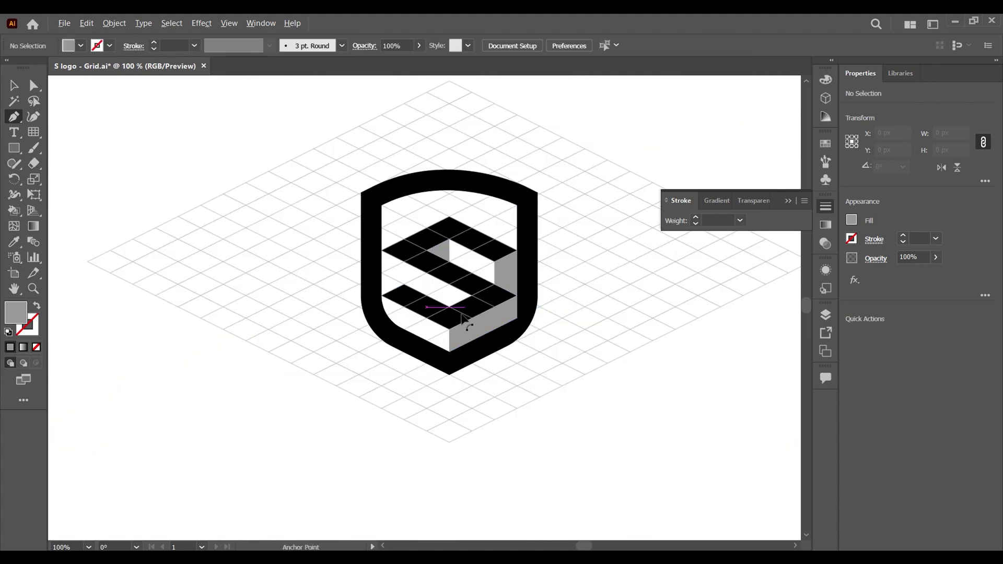
{"action": "left_click", "coordinate": [13, 85]}
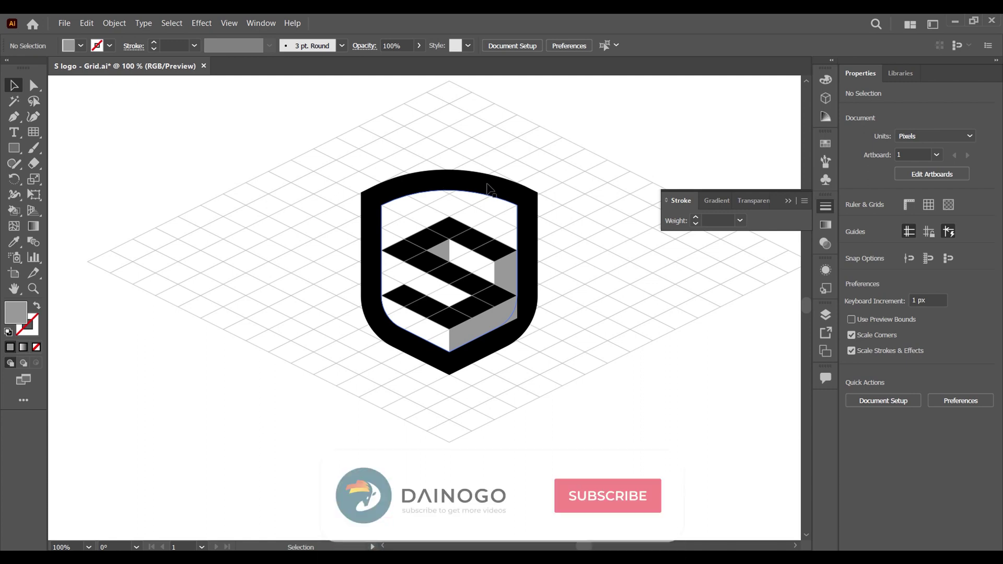
- Drag the inner shield's top-left anchor handle to reshape its curved top arch
{"action": "left_click", "coordinate": [487, 190]}
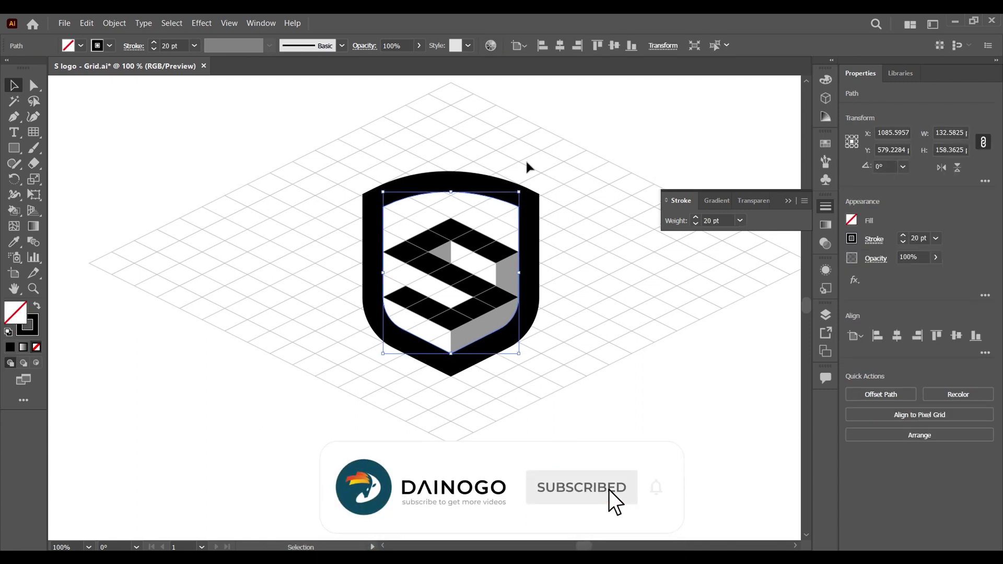
{"action": "scroll", "coordinate": [452, 209], "scroll_direction": "up", "scroll_amount": 1}
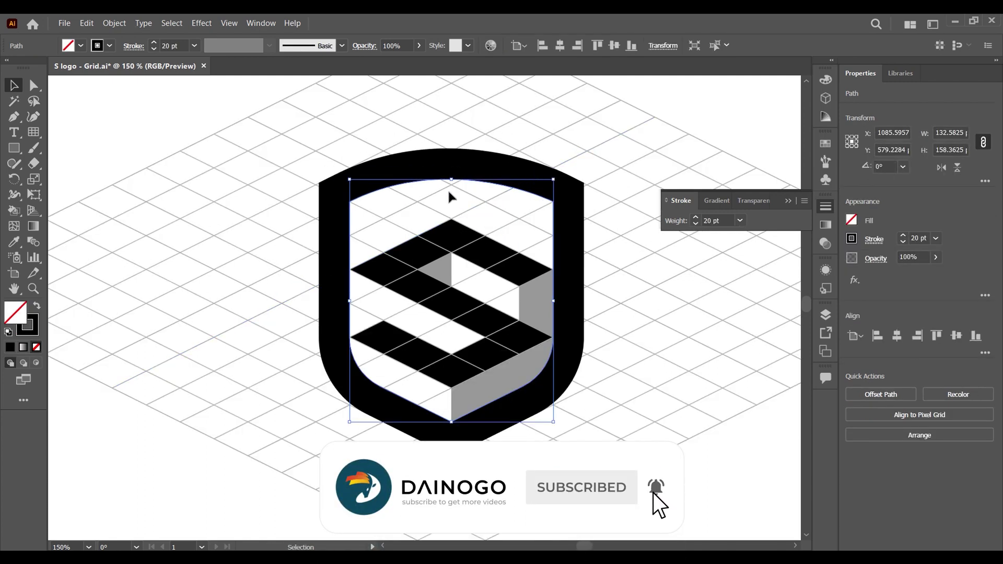
{"action": "key", "text": "ctrl+shift+a"}
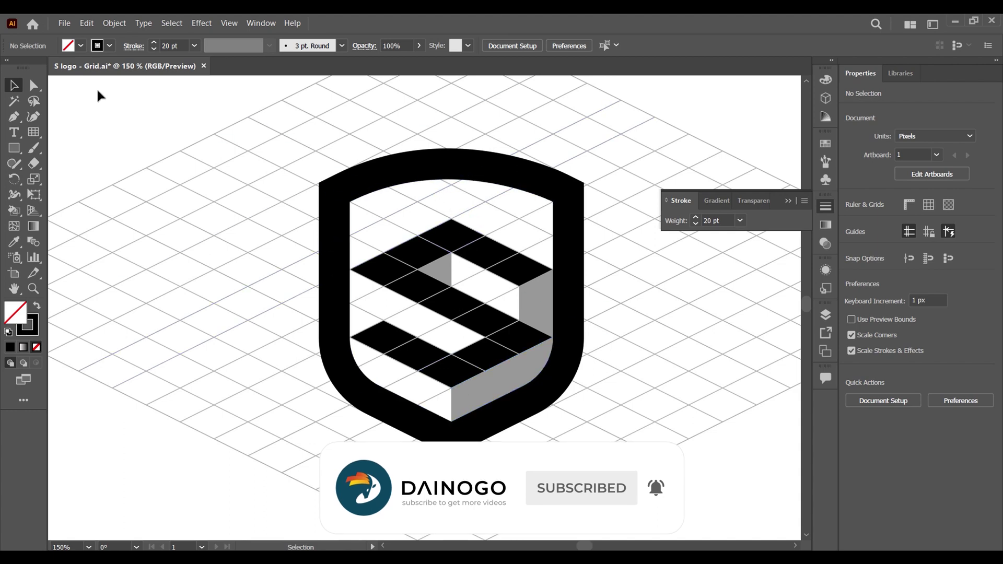
{"action": "left_click", "coordinate": [34, 84]}
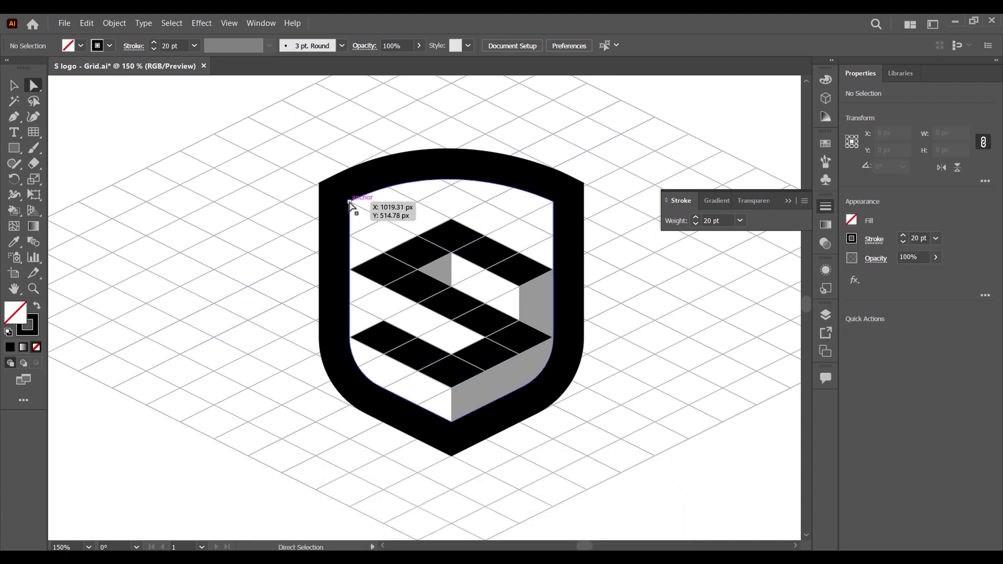
{"action": "left_click", "coordinate": [349, 201]}
{"action": "left_click_drag", "start_coordinate": [452, 153], "coordinate": [452, 163]}
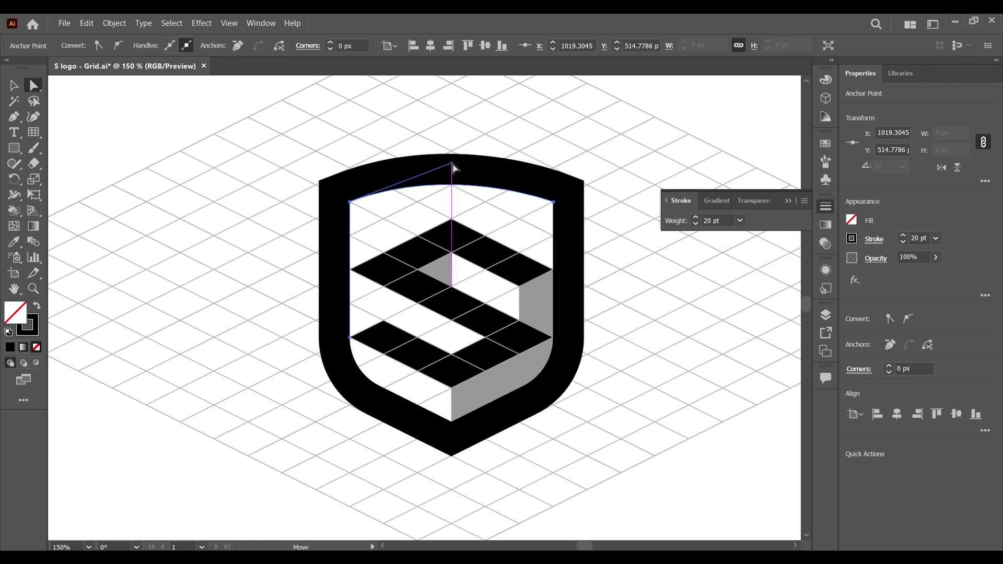
{"action": "left_click", "coordinate": [456, 210]}
{"action": "key", "text": "ctrl+minus"}
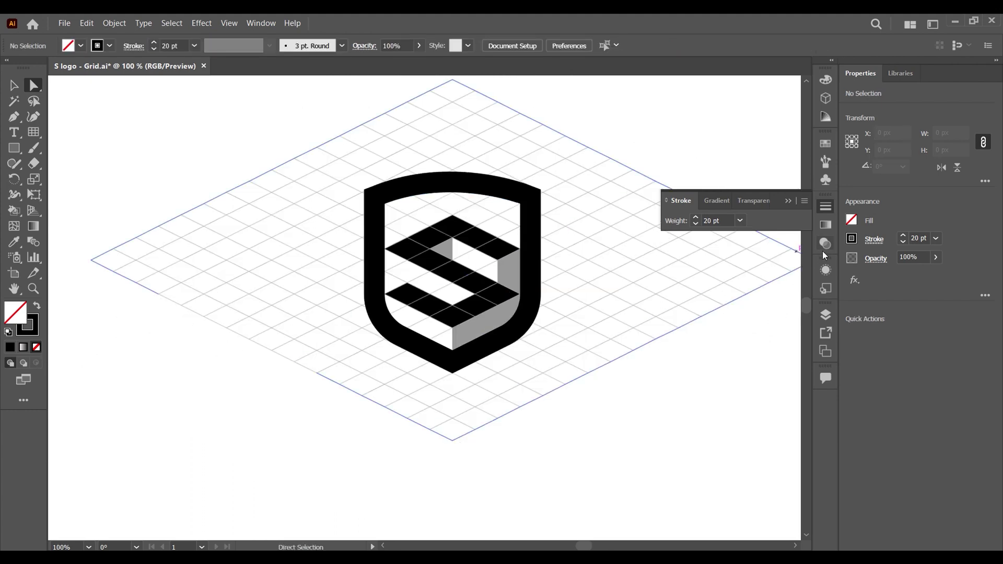
- Hide the isometric grid group in the Layers panel
{"action": "left_click", "coordinate": [825, 314]}
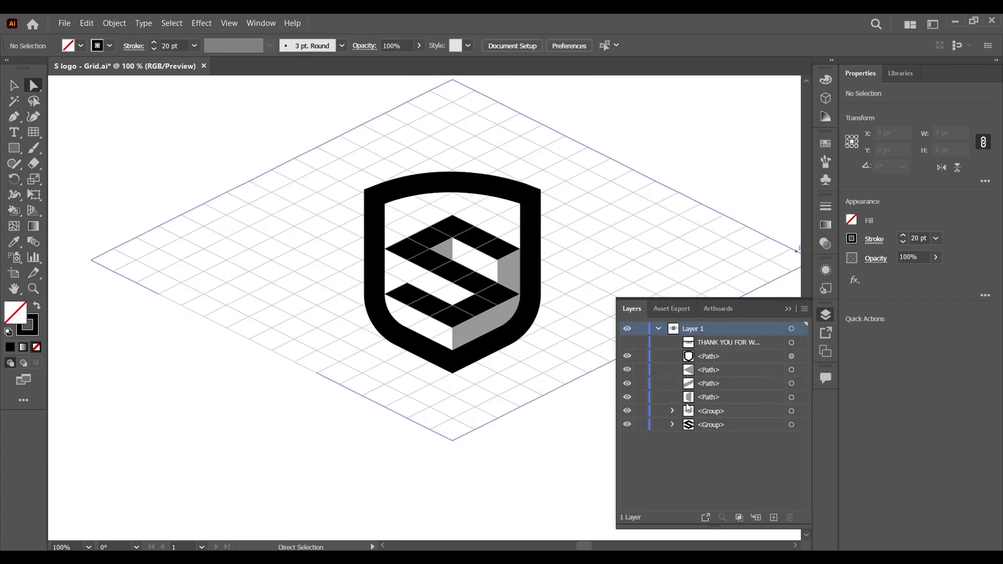
{"action": "left_click", "coordinate": [627, 412]}
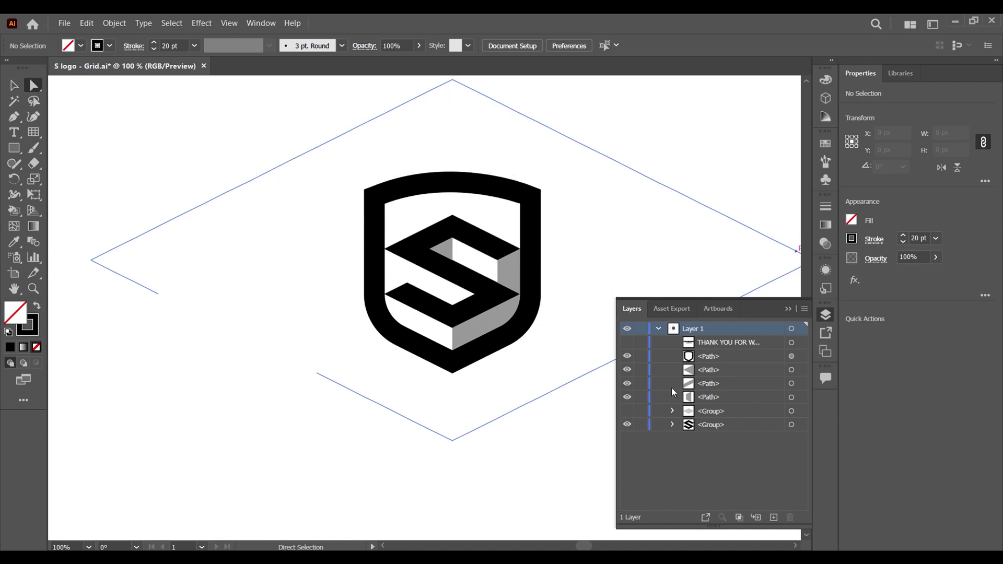
{"action": "left_click", "coordinate": [787, 310]}
{"action": "left_click_drag", "start_coordinate": [598, 314], "coordinate": [646, 310]}
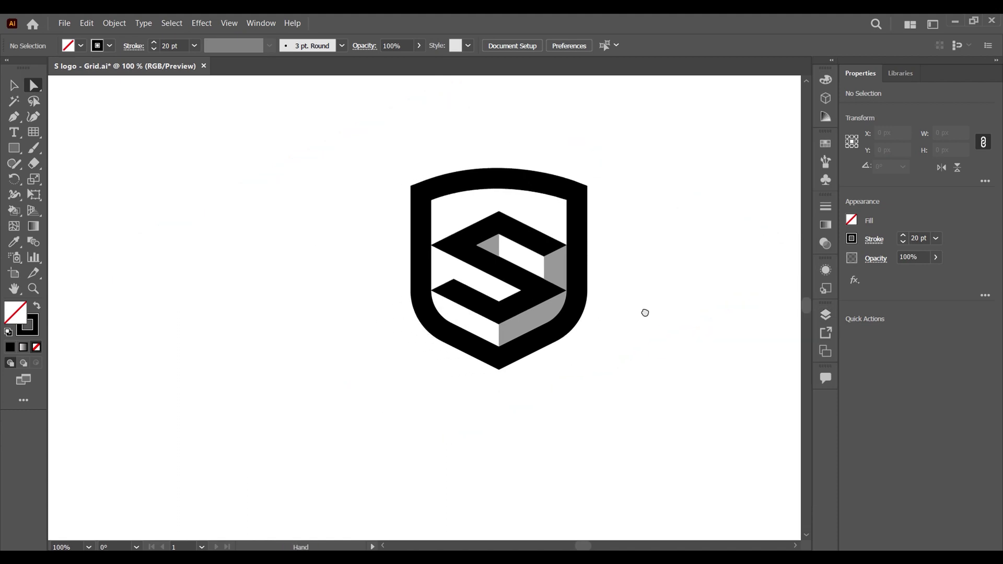
- Make the THANK YOU FOR WATCHING! text layer visible below the logo
{"action": "left_click", "coordinate": [995, 68]}
{"action": "left_click", "coordinate": [963, 316]}
{"action": "left_click", "coordinate": [766, 342]}
{"action": "key", "text": "ctrl+minus"}
{"action": "left_click", "coordinate": [922, 313]}
{"action": "left_click_drag", "start_coordinate": [733, 262], "coordinate": [716, 257]}
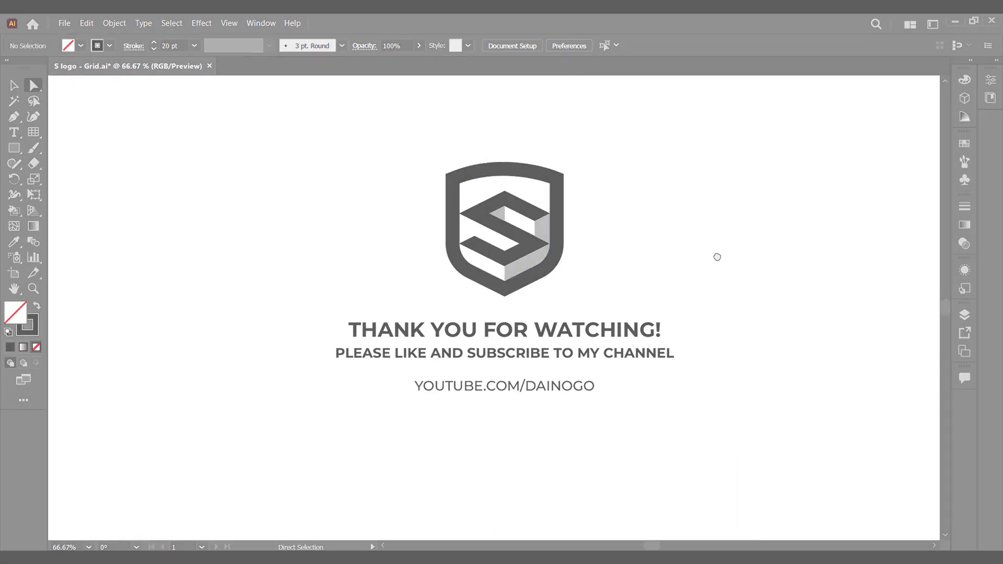